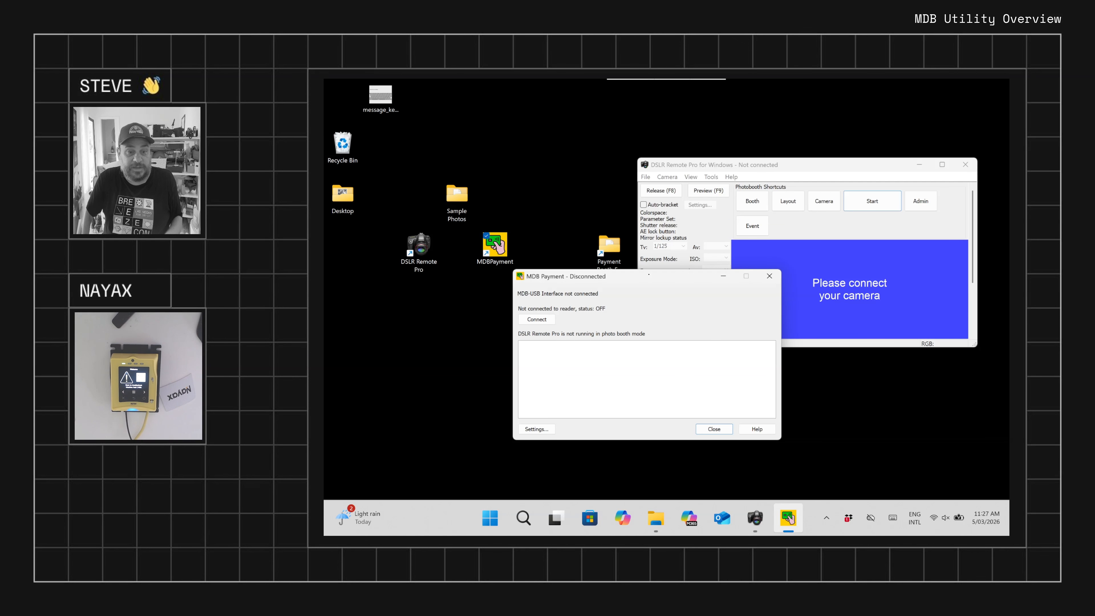
Connect MDB Payment to the MDB-USB reader interface and check which options the status log offers
drag(646, 278, 642, 283)
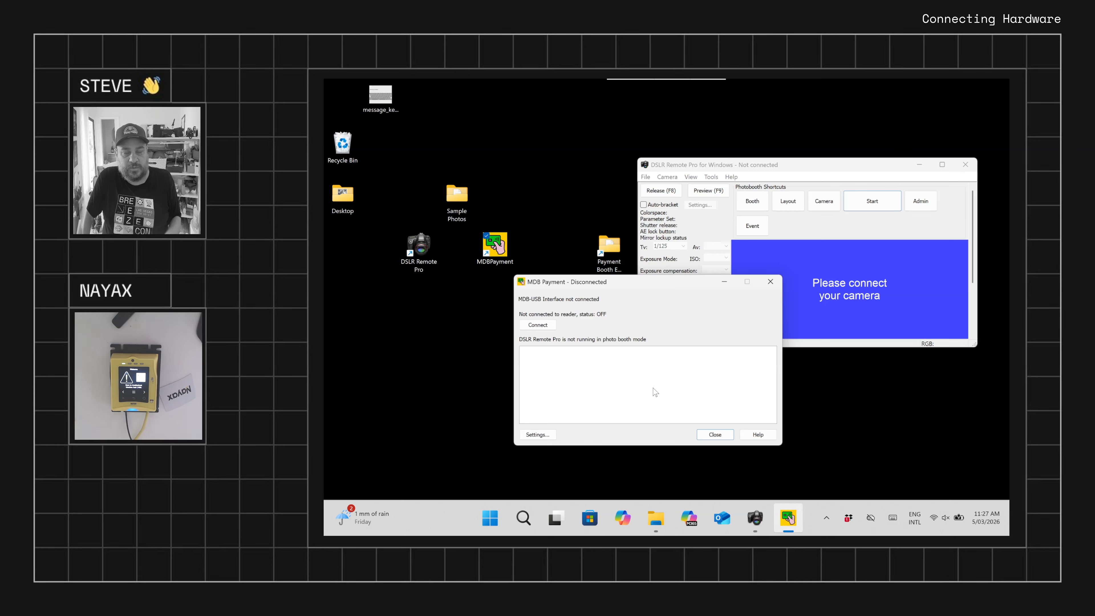
click(541, 329)
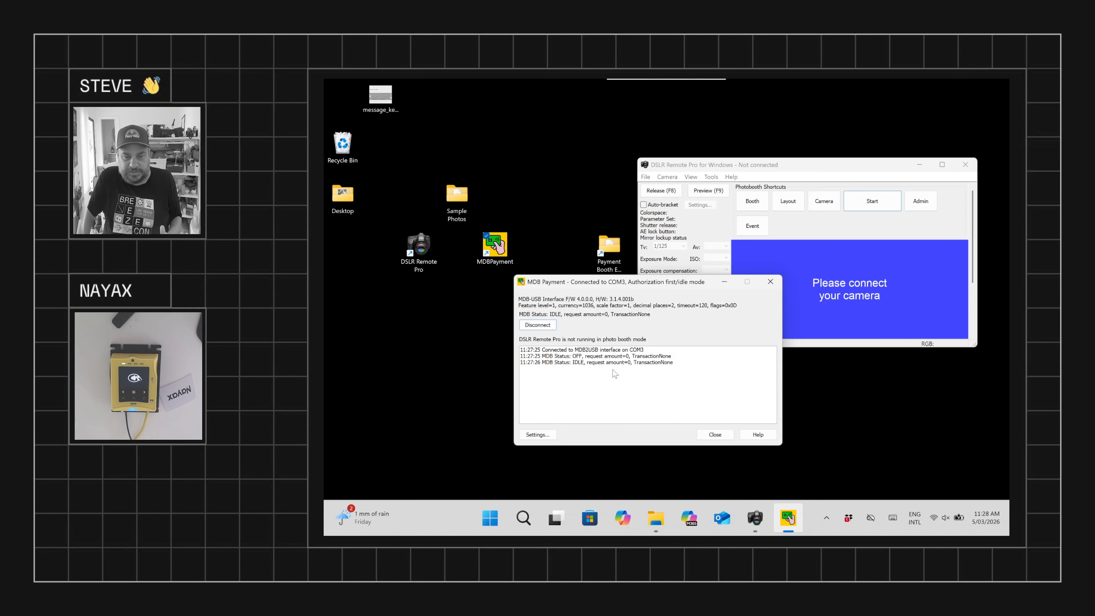
right_click(584, 358)
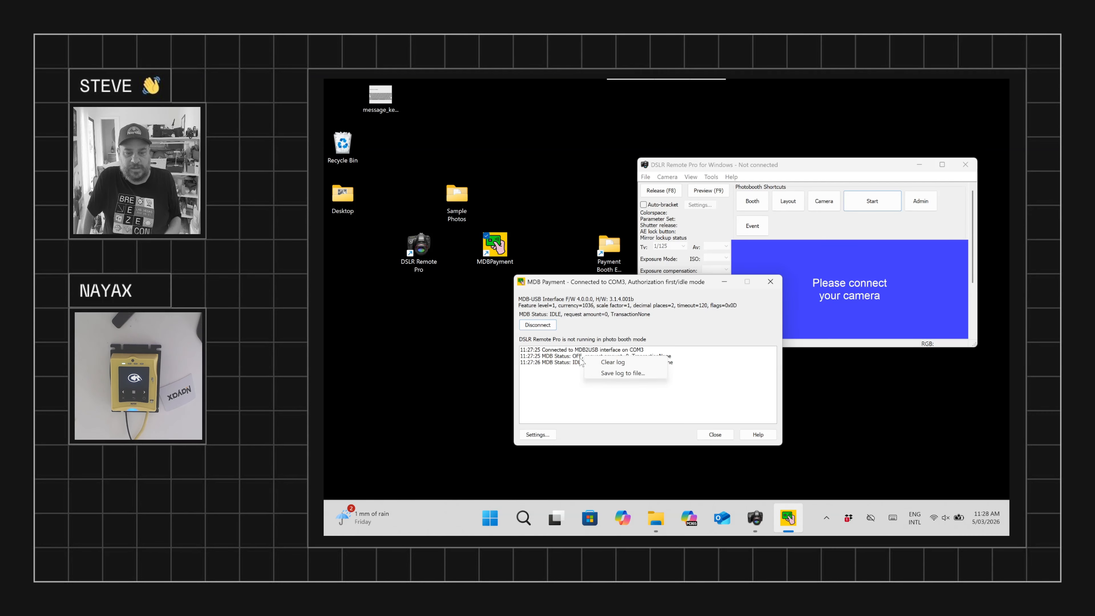
click(632, 395)
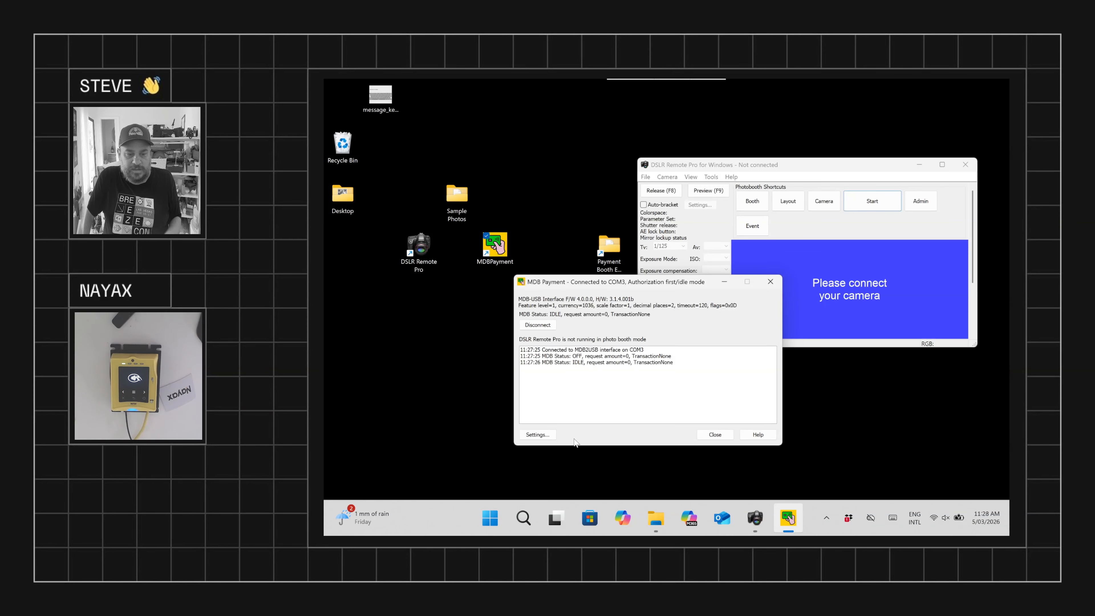
Open the MDB Payment settings and turn on Auto connect
click(538, 434)
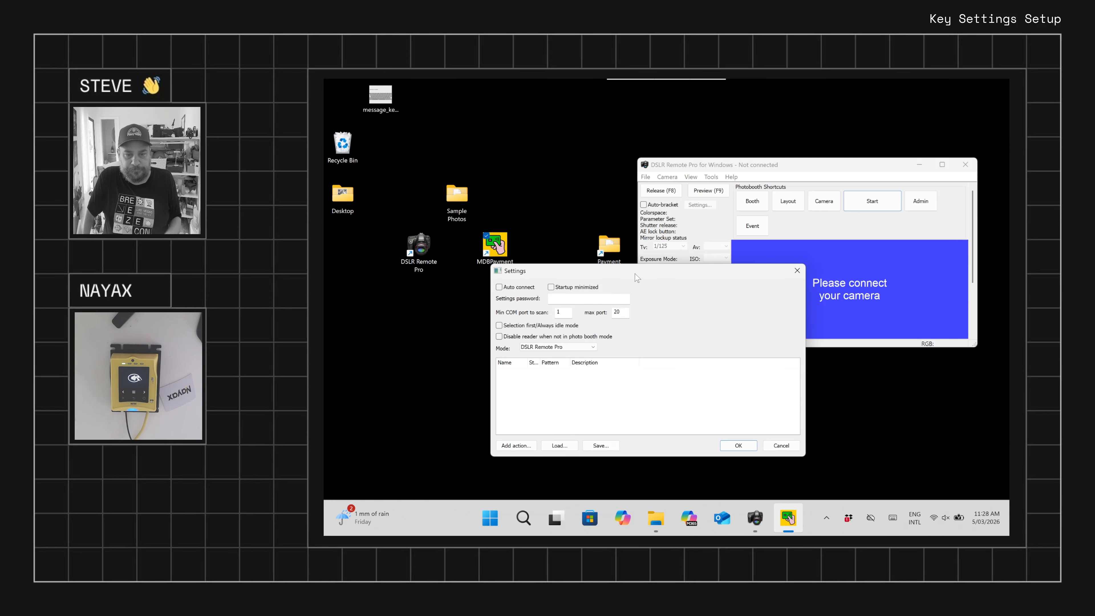
drag(636, 272, 653, 272)
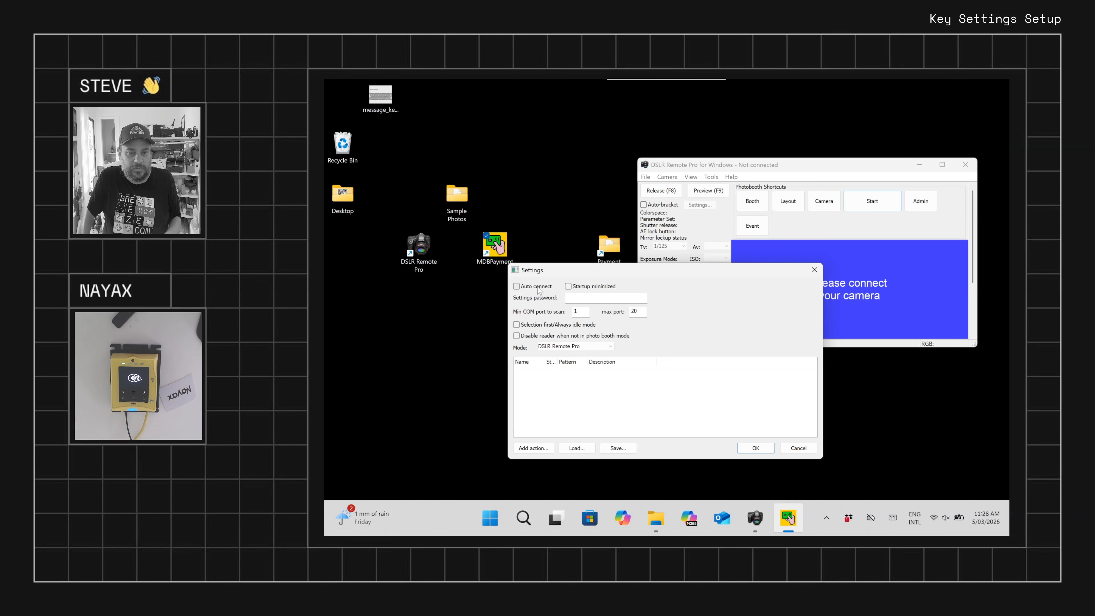
click(516, 286)
drag(643, 269, 706, 267)
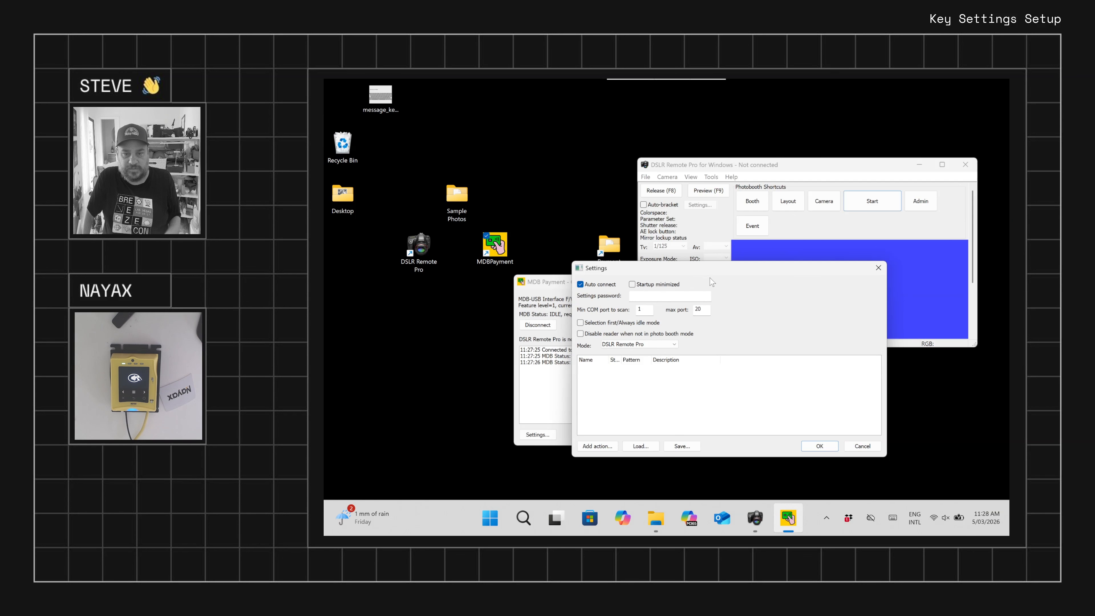
drag(727, 269, 724, 266)
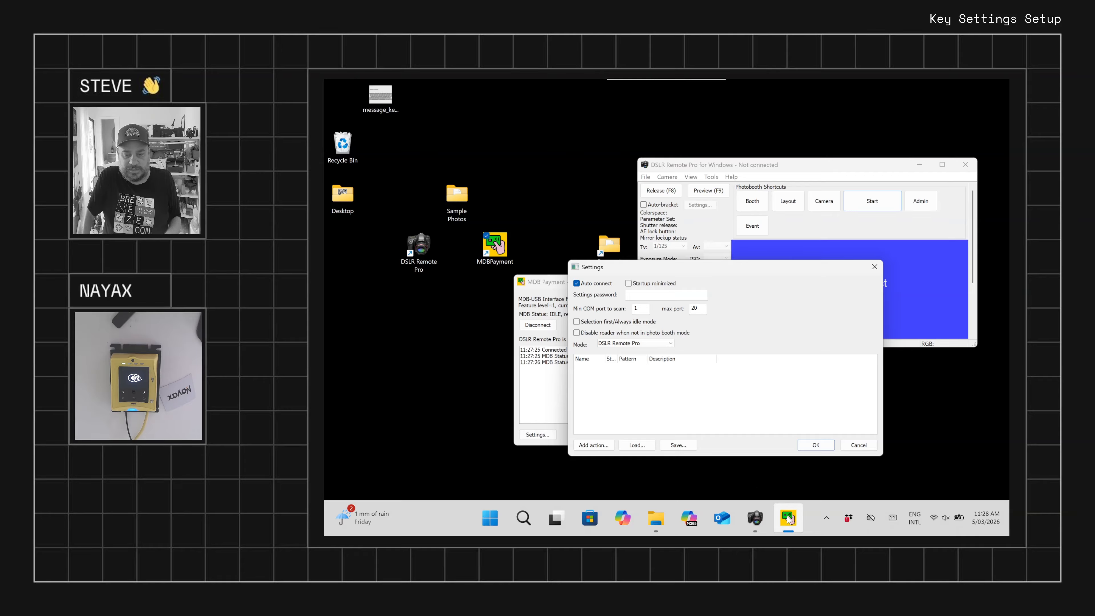
mouse_move(781, 504)
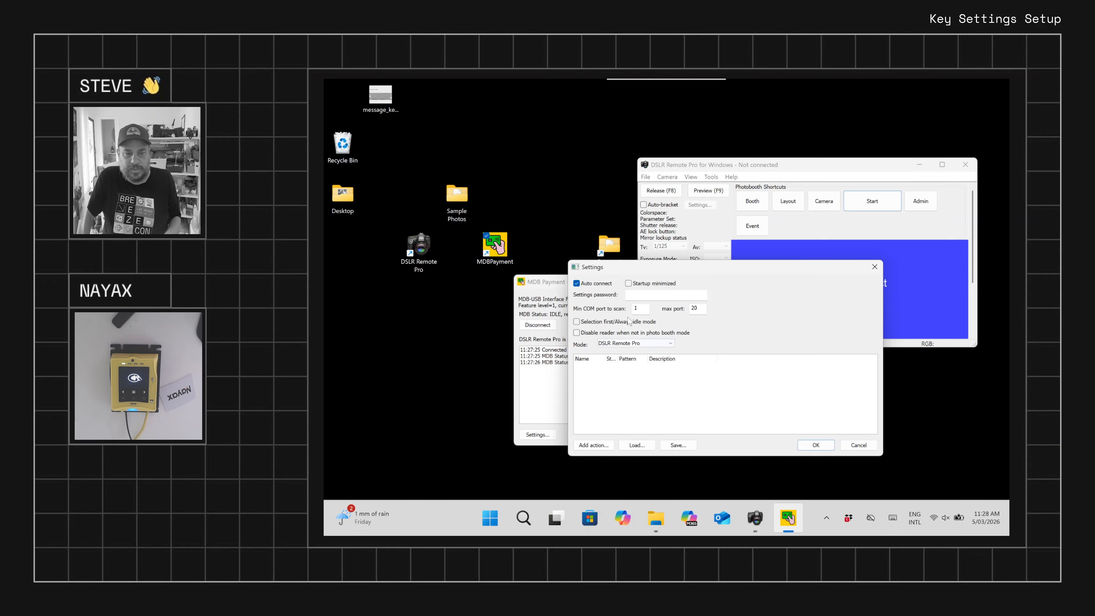
Disable the reader when not in photo booth mode and choose DSLR Remote Pro as the mode
click(633, 296)
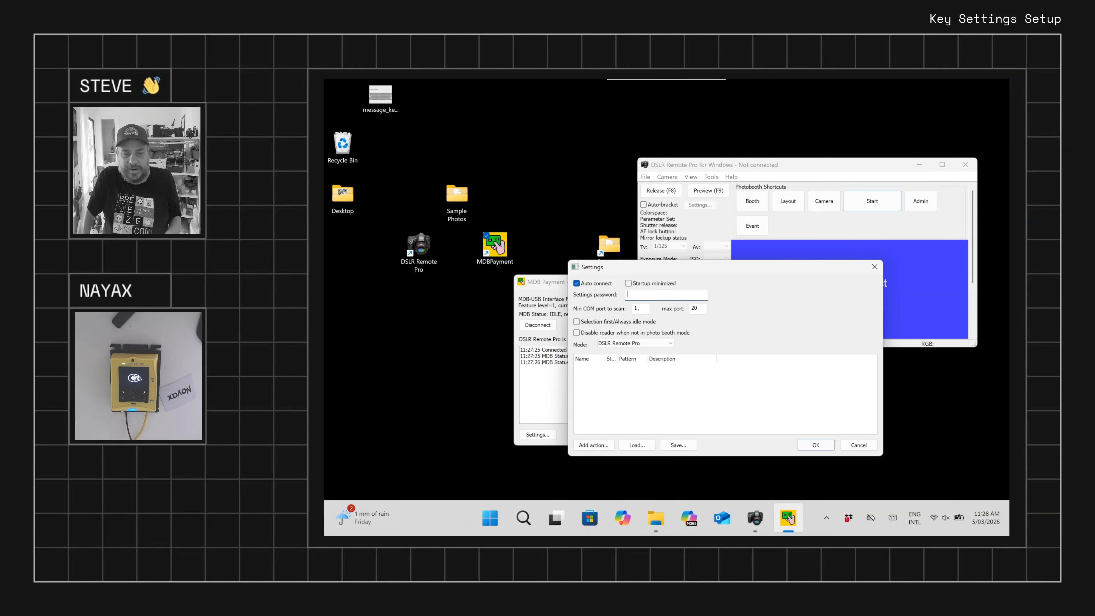
click(634, 310)
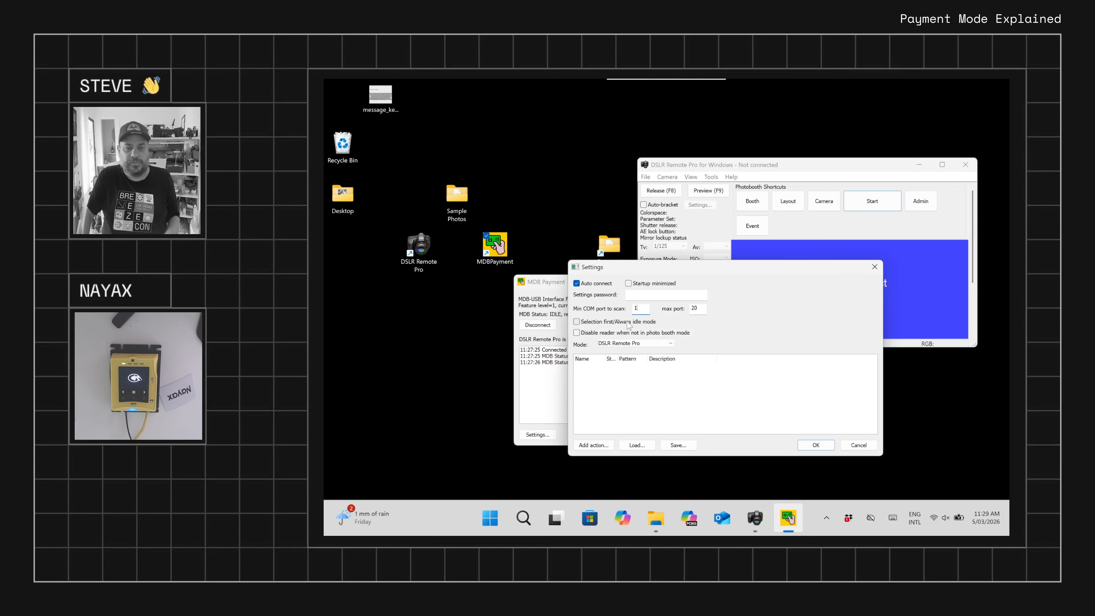
click(577, 333)
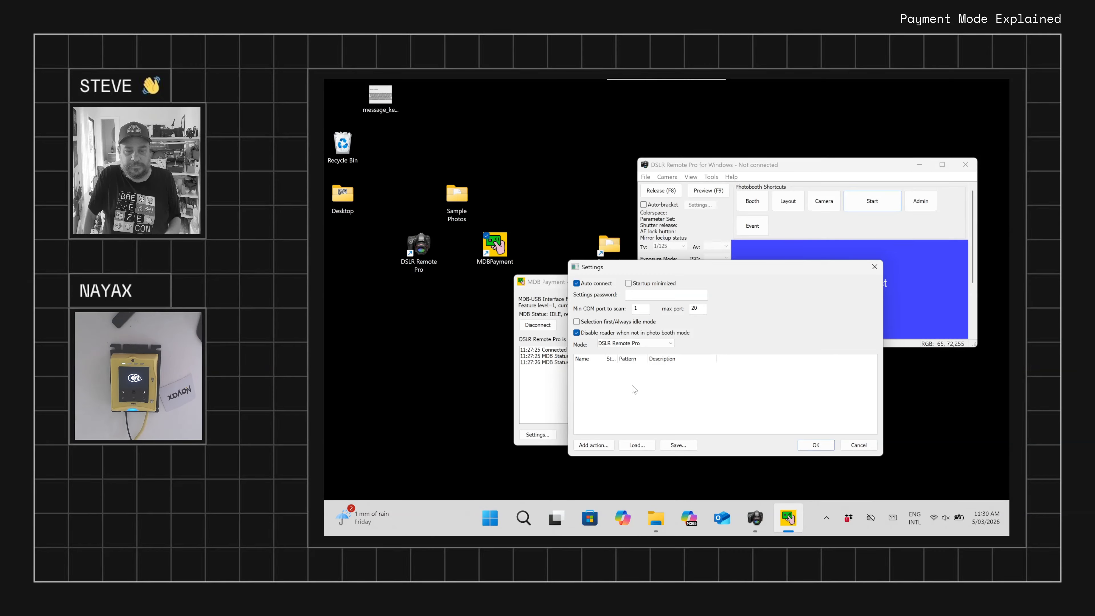
click(628, 344)
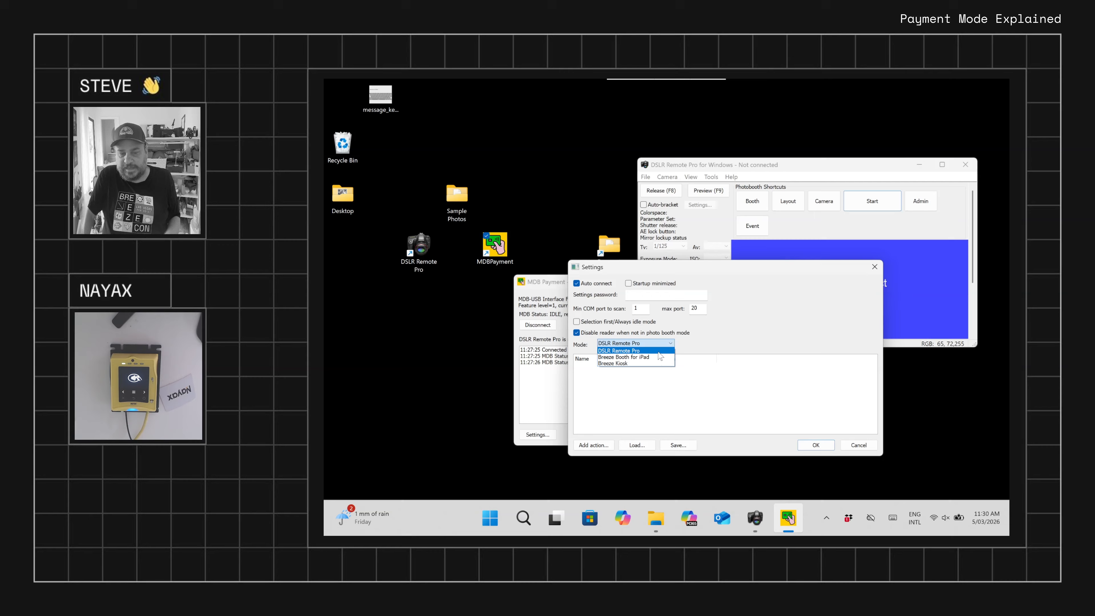
click(658, 351)
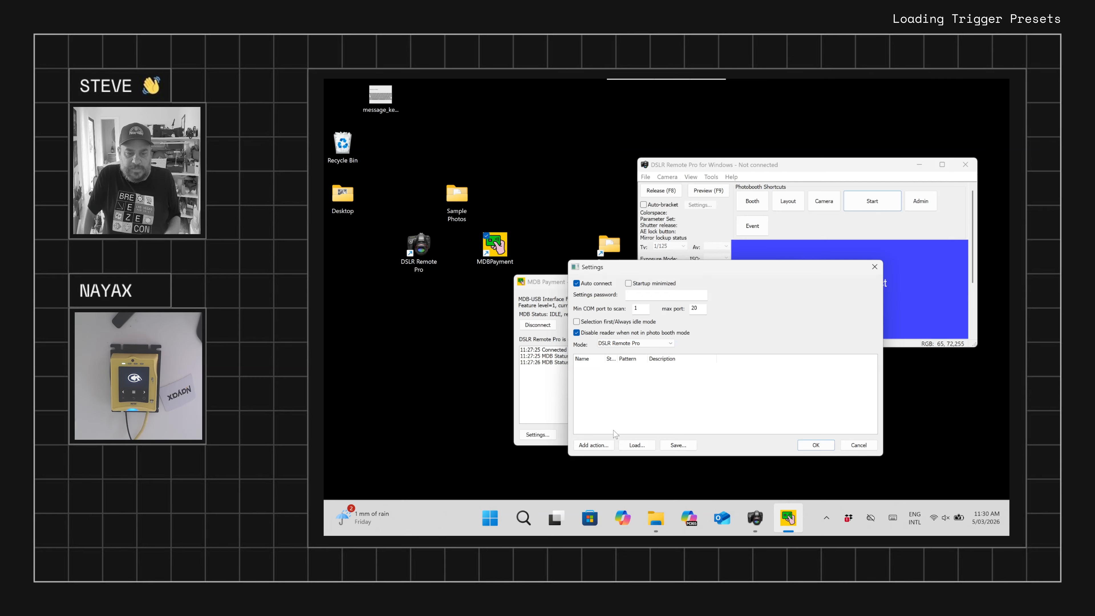
Load the "mdb" action settings file from the "1 Pay to Start" example folder
click(595, 445)
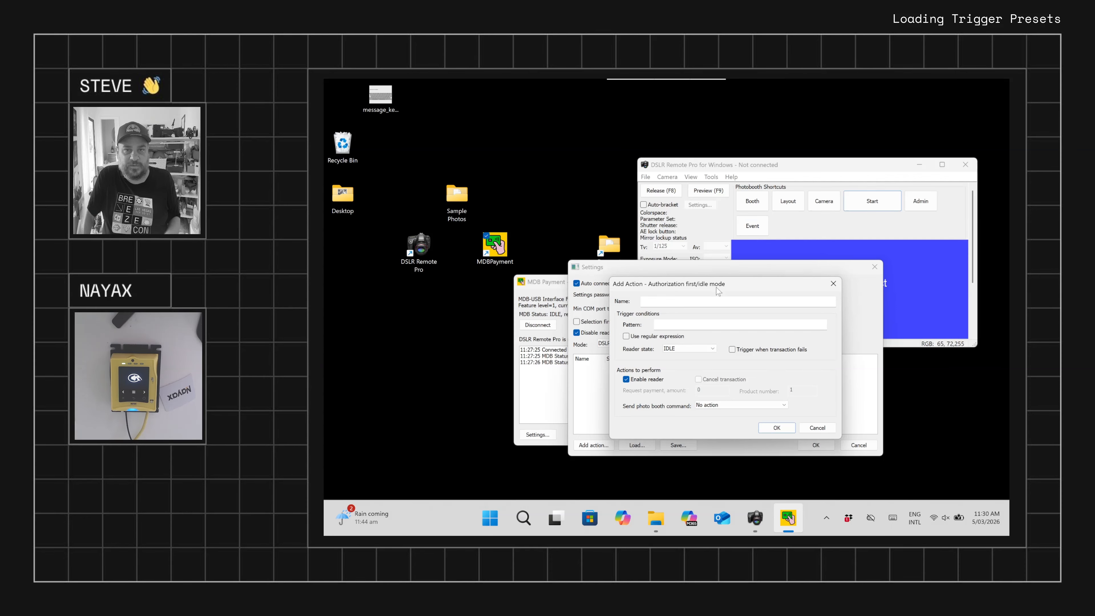
key(Escape)
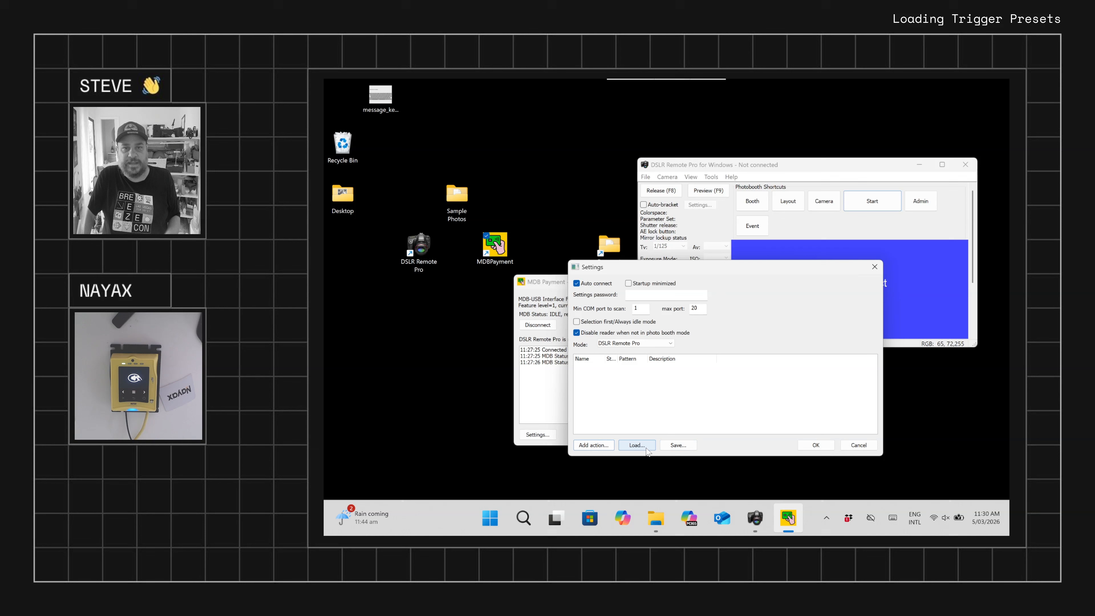
click(638, 447)
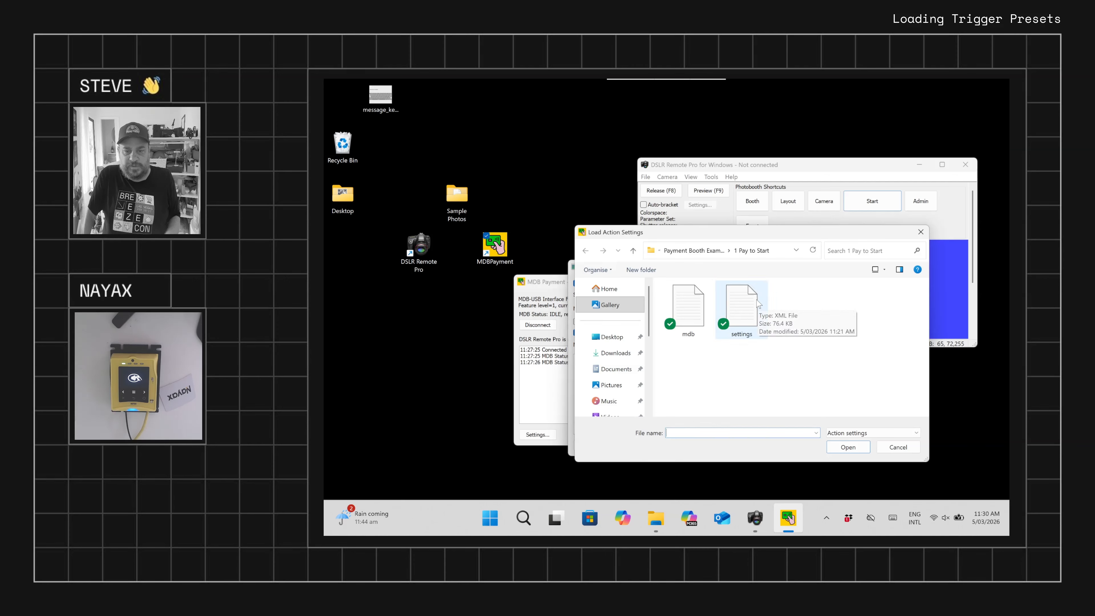
click(689, 311)
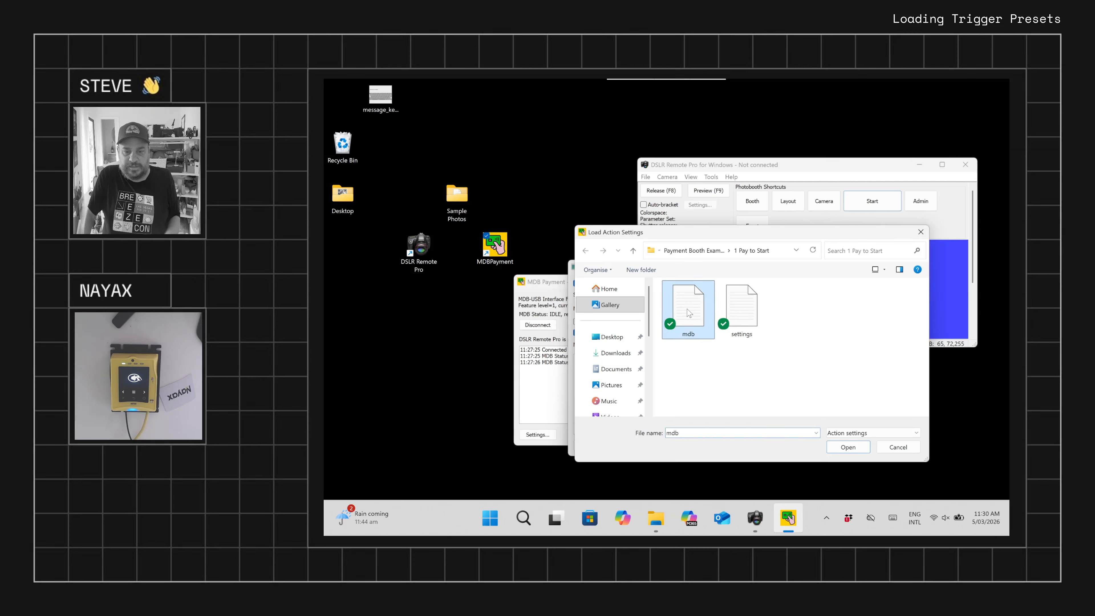
click(854, 449)
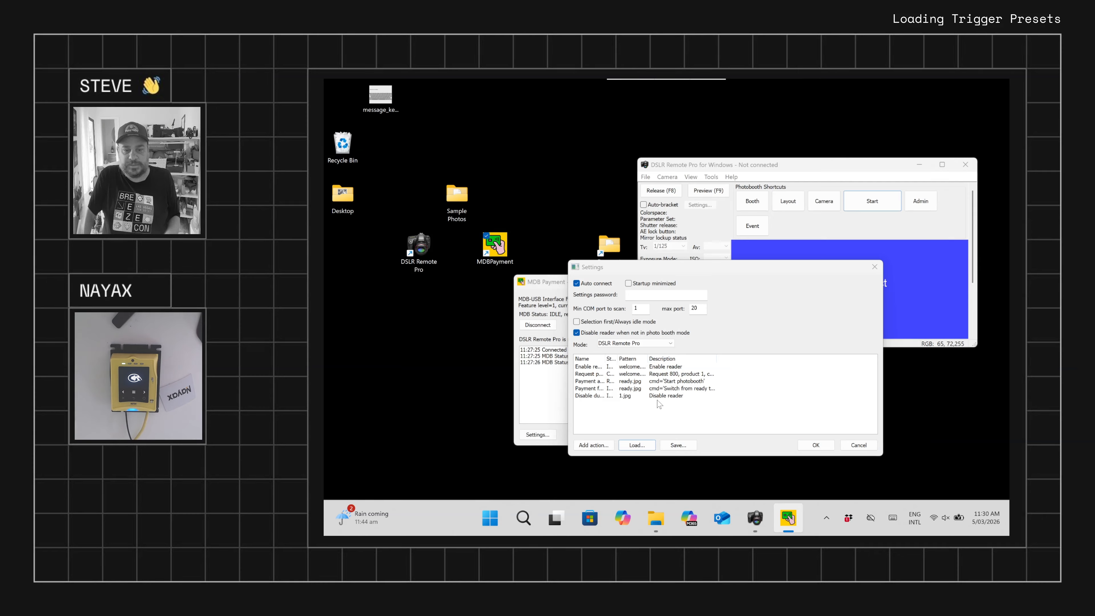
Widen the action list columns to make names, states and patterns readable, and select the Enable reader action
drag(605, 359, 638, 360)
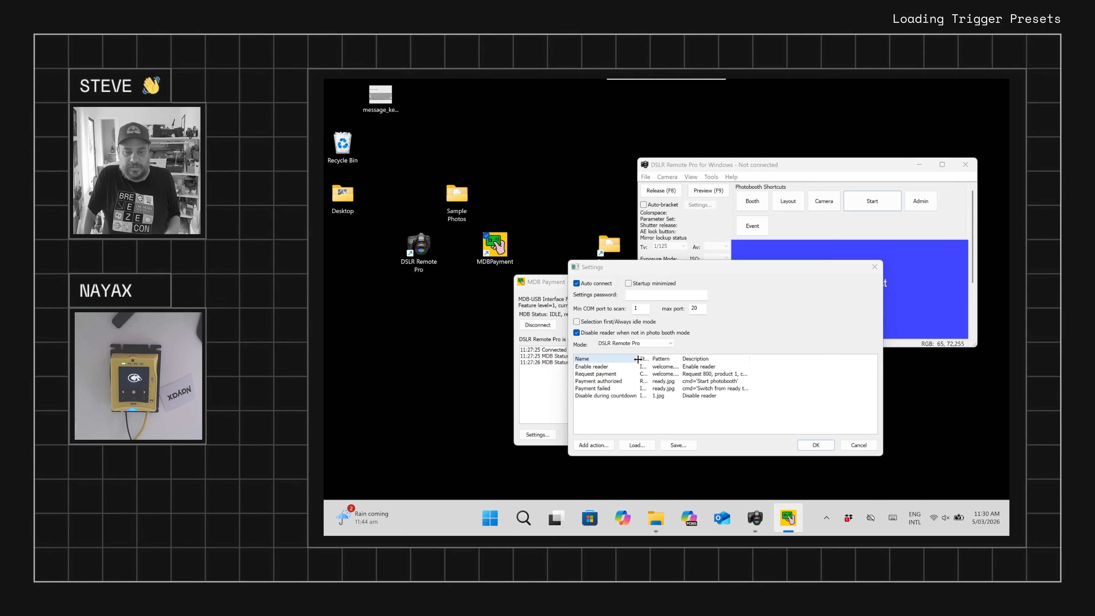
drag(669, 357, 712, 355)
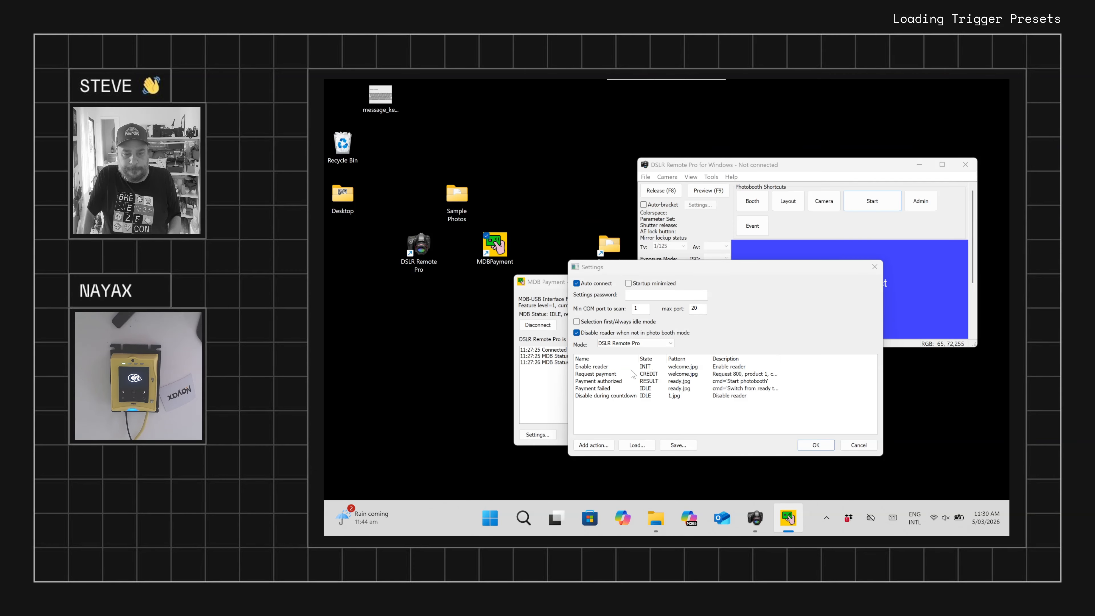
click(602, 367)
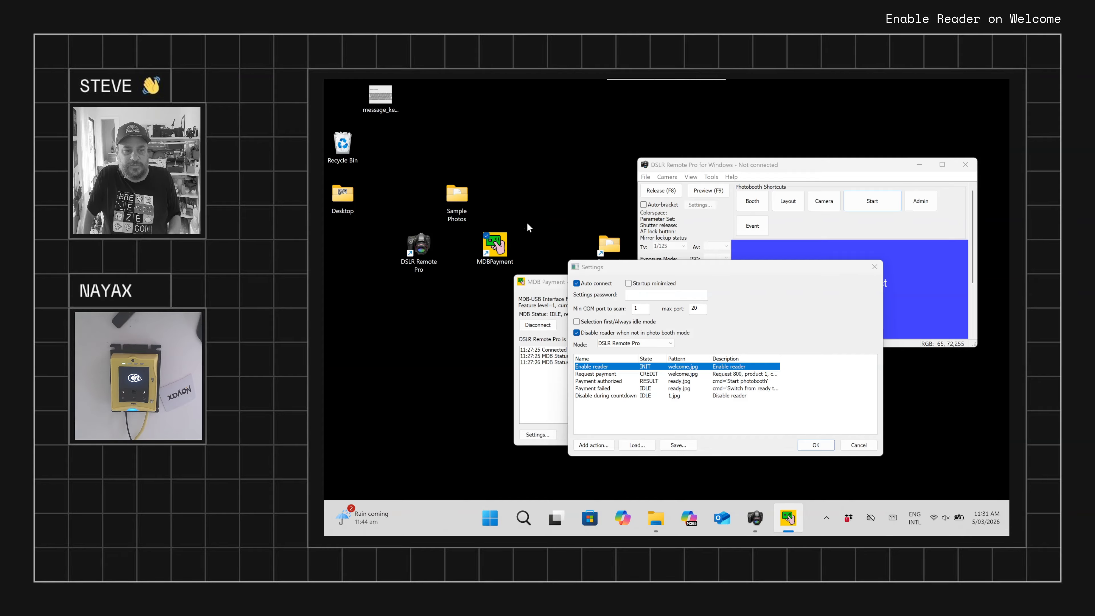
Examine the screen images in the "1 Pay to Start" folder of Payment Booth Examples, especially welcome, and minimize the folder window
double_click(609, 245)
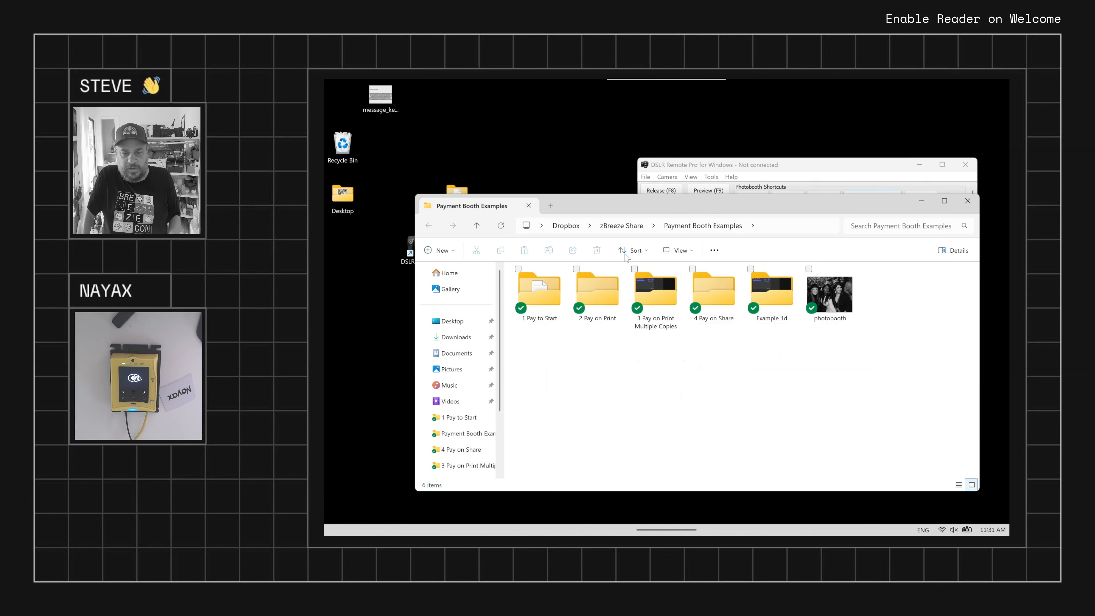
double_click(540, 296)
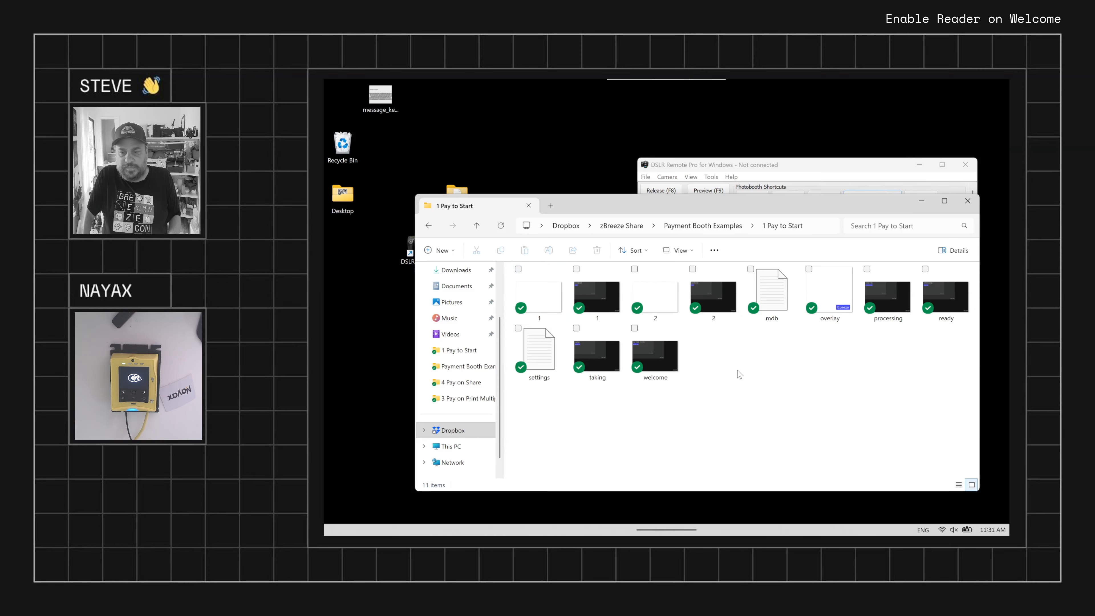
click(601, 355)
click(945, 297)
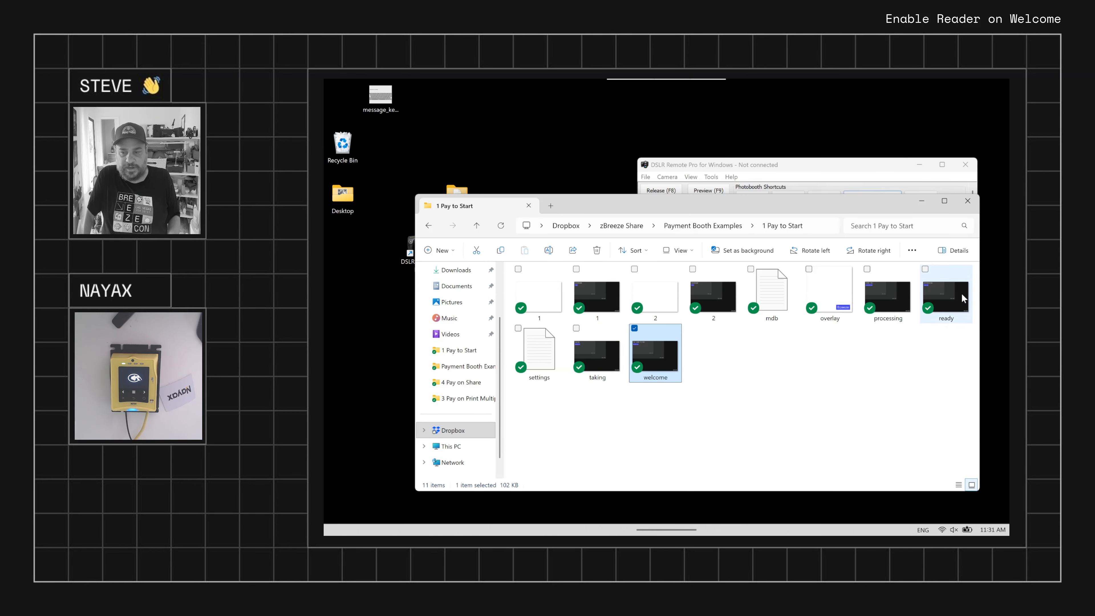
click(602, 295)
click(657, 356)
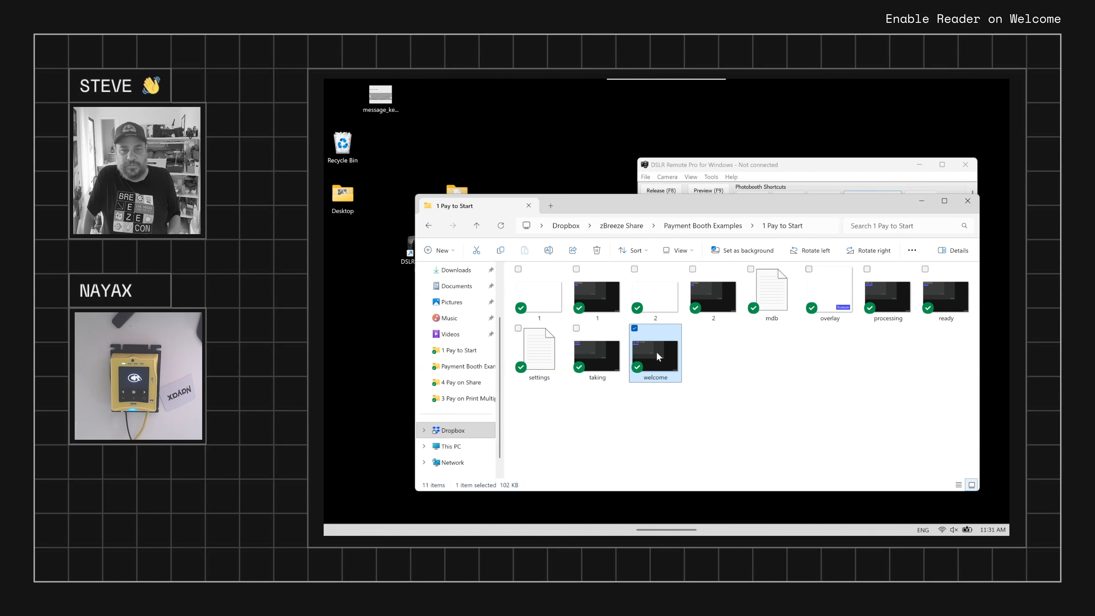
click(667, 425)
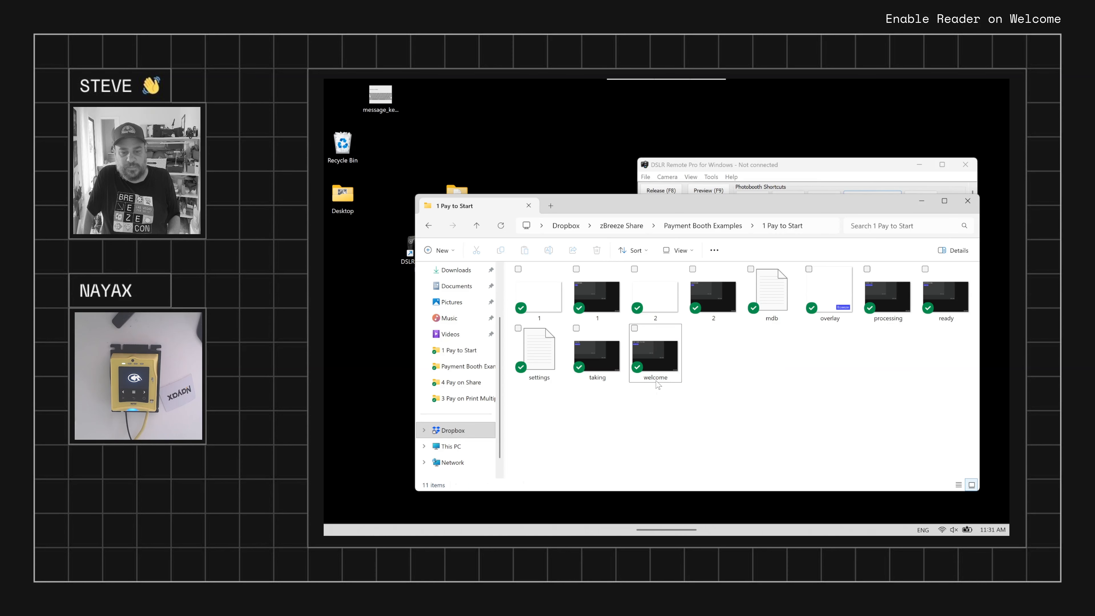
click(658, 361)
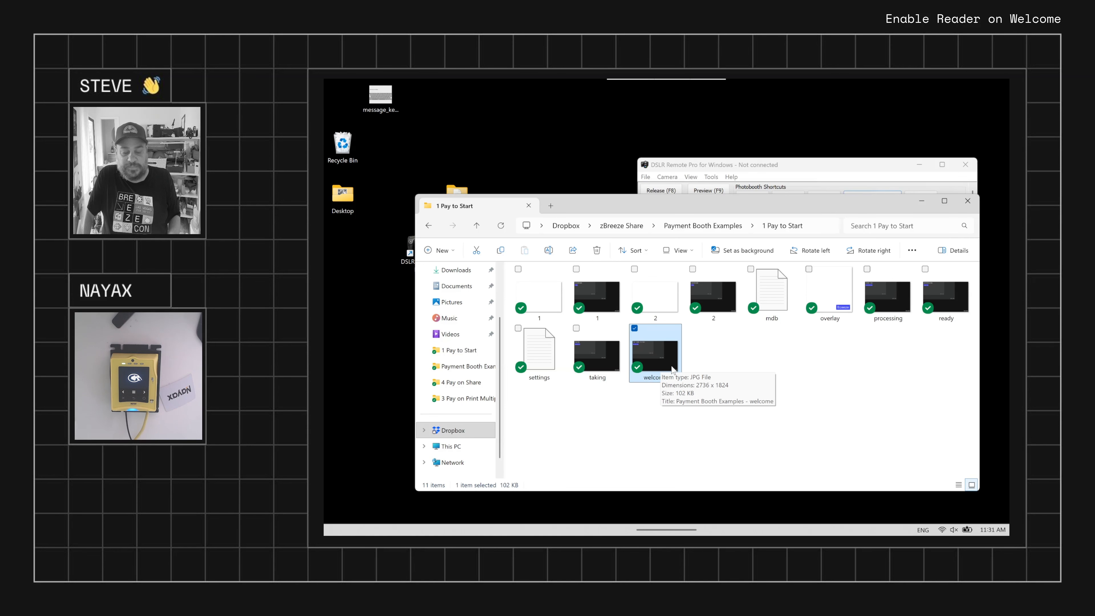
click(922, 201)
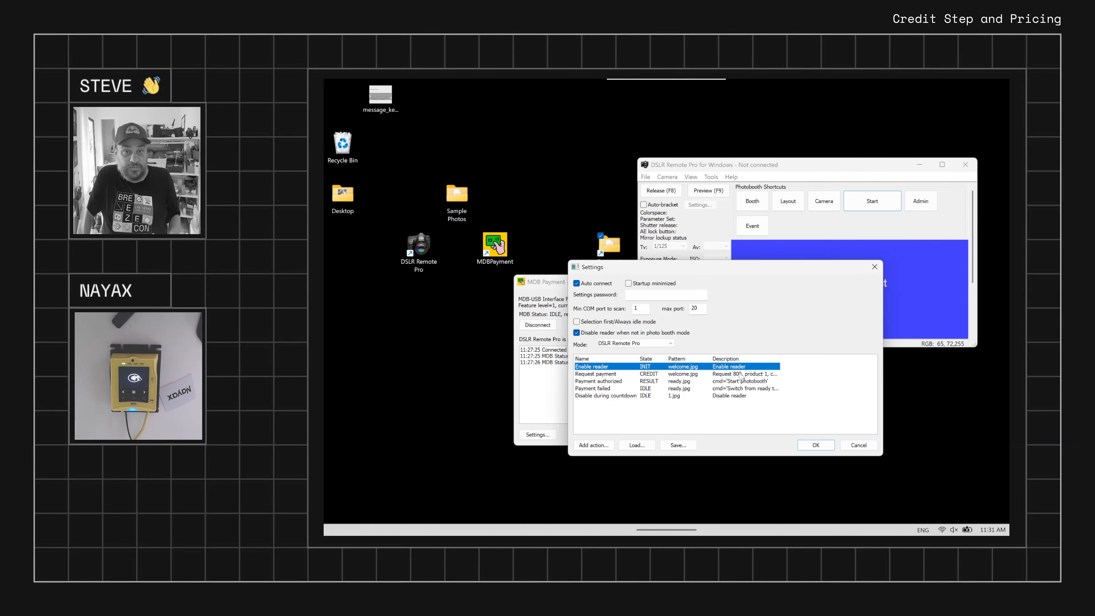
Set the requested payment amount to 1000 in the Request payment action, keeping product number 1, and confirm the action
click(684, 375)
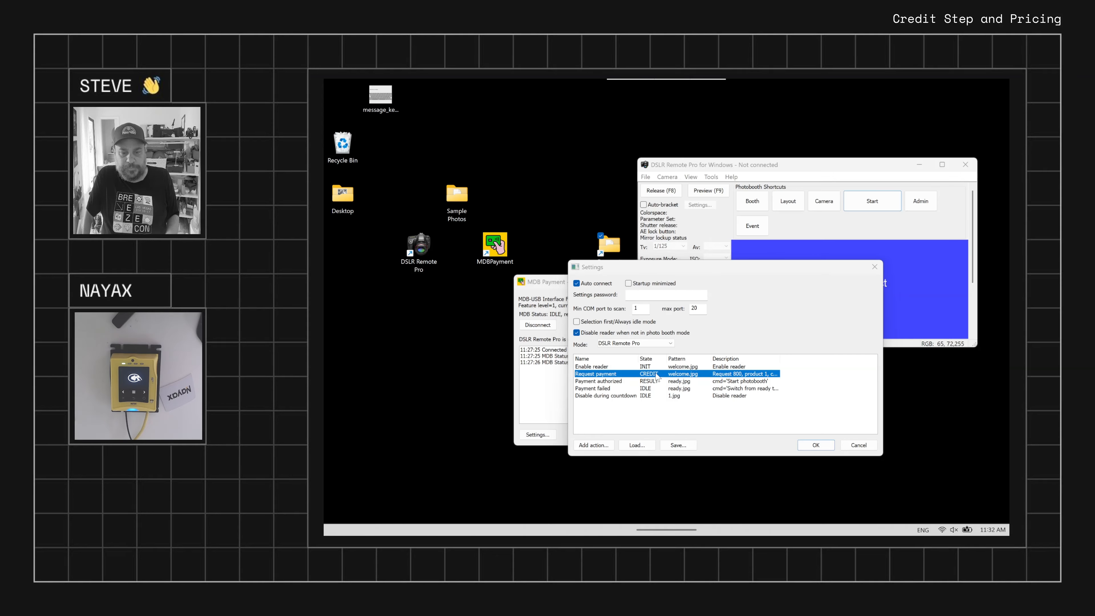
double_click(659, 374)
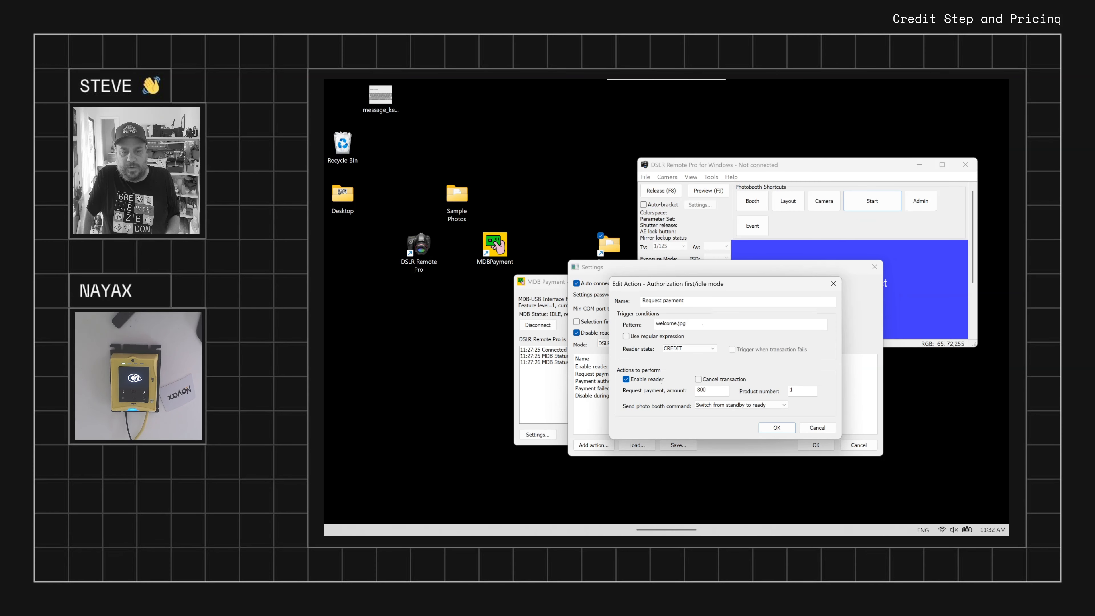
drag(716, 322, 628, 329)
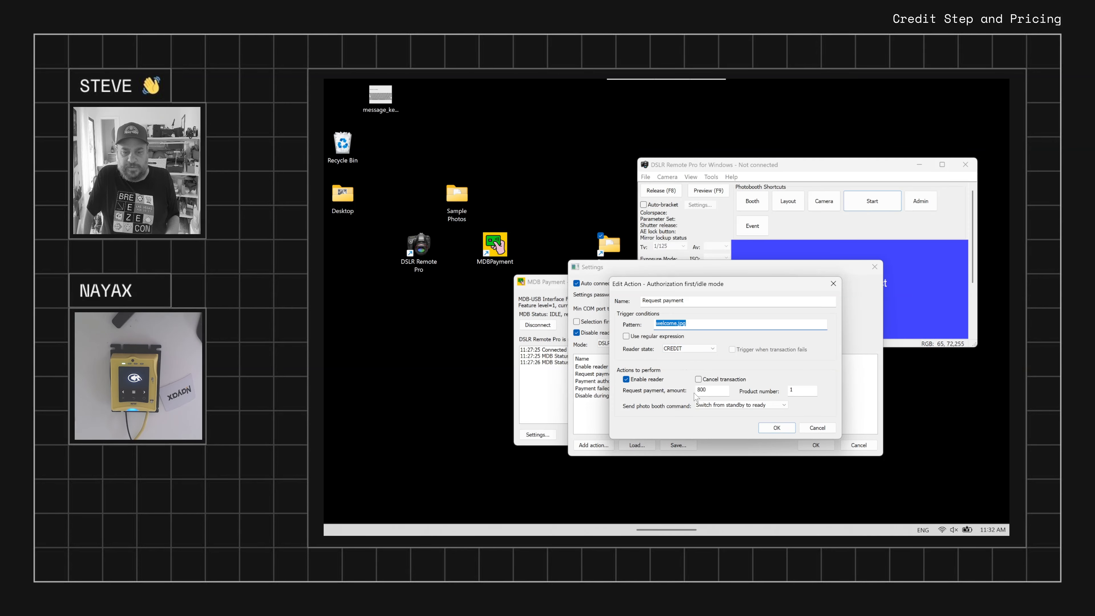
drag(708, 391, 682, 402)
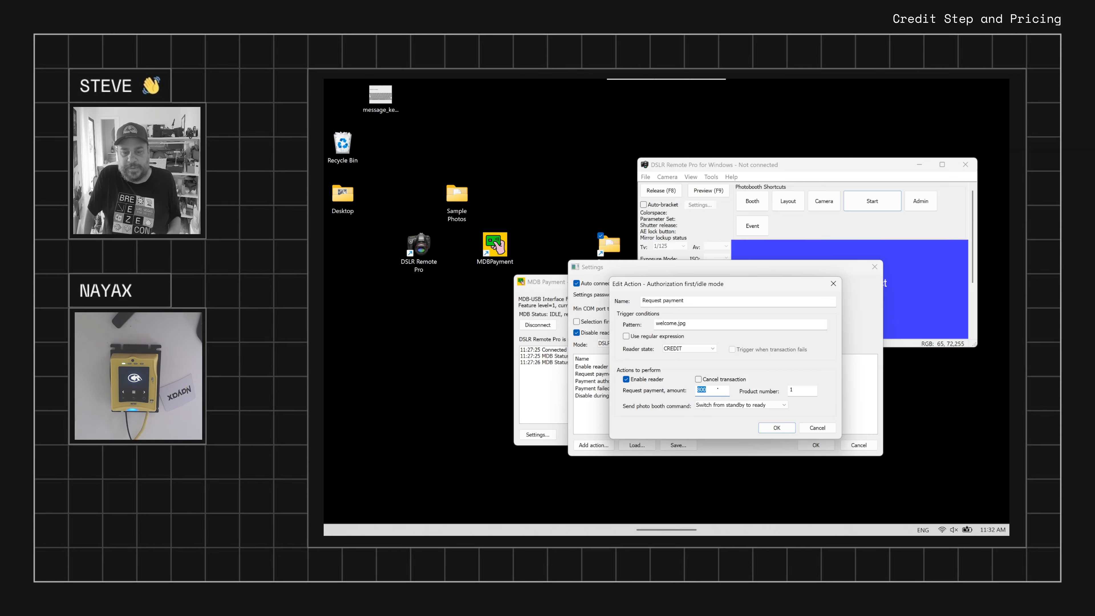
click(714, 390)
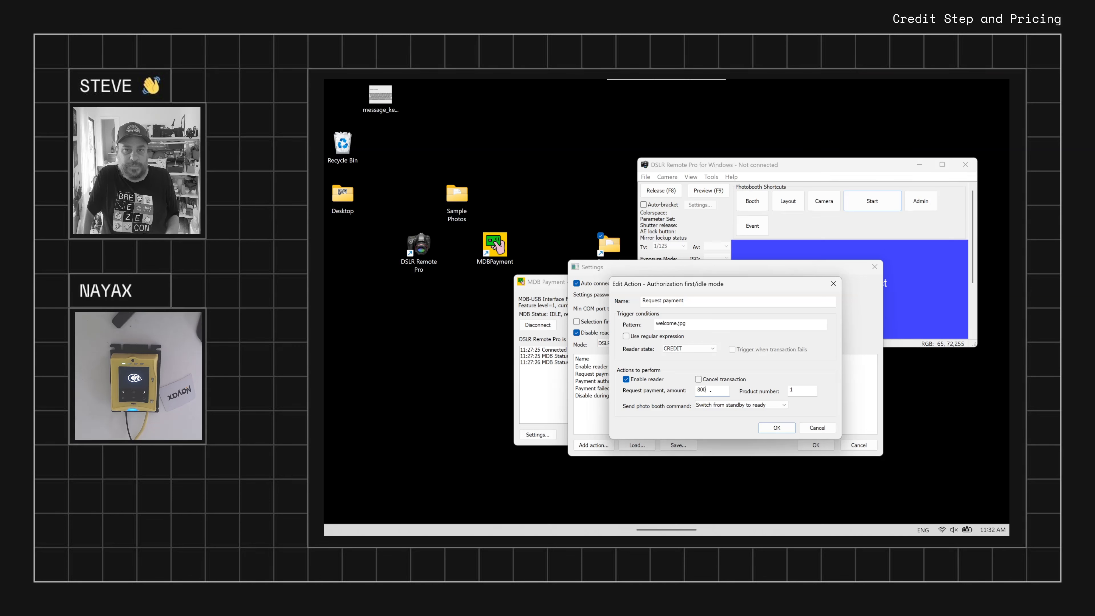
drag(712, 390, 670, 393)
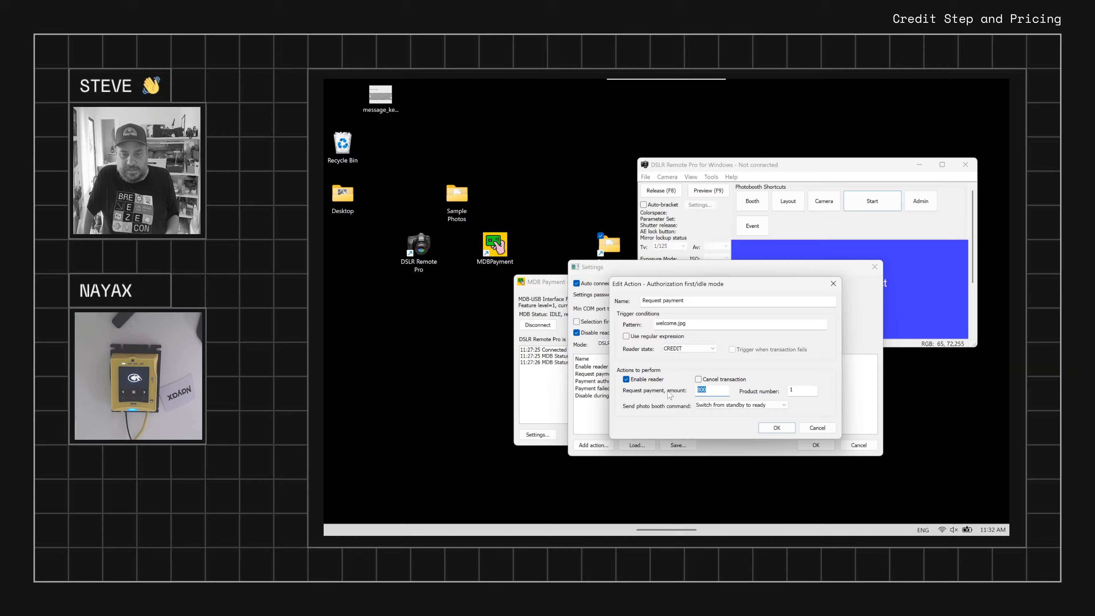
text(8)
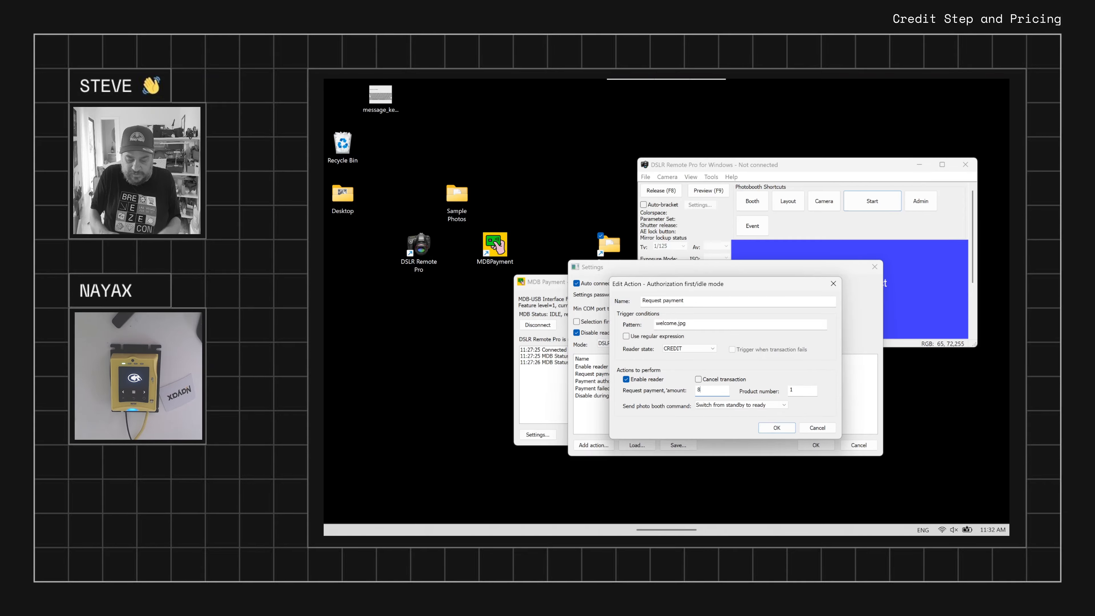
drag(726, 390, 654, 380)
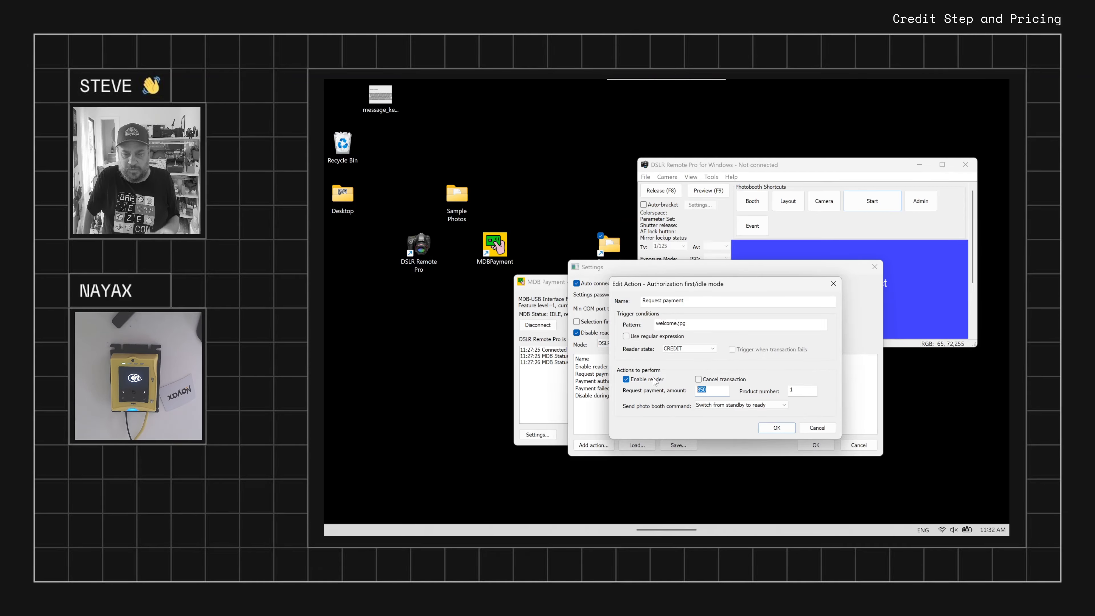
text(1000)
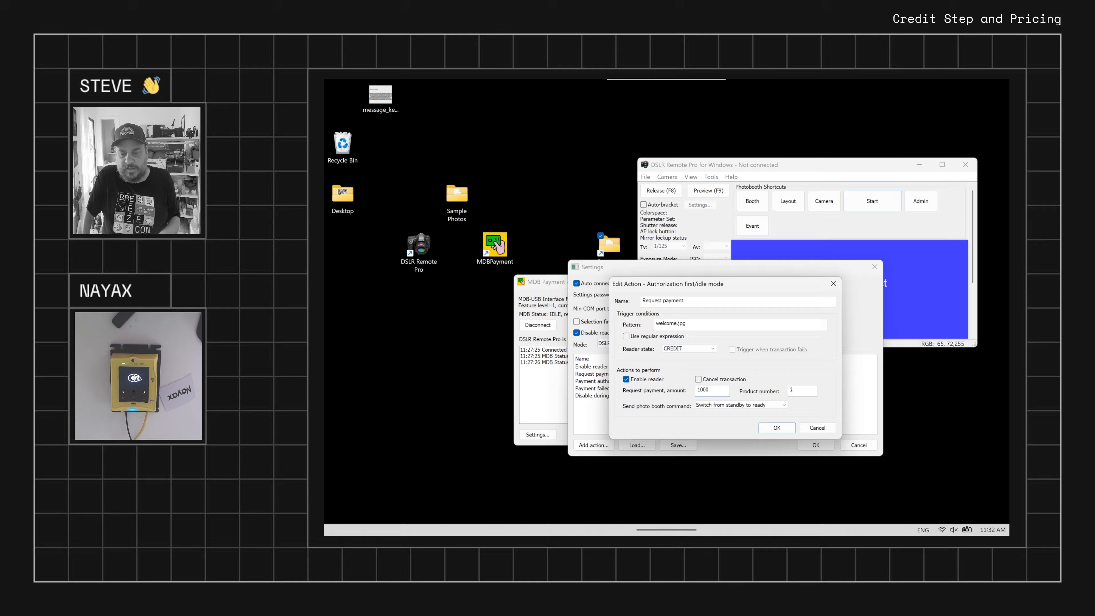
key(Tab)
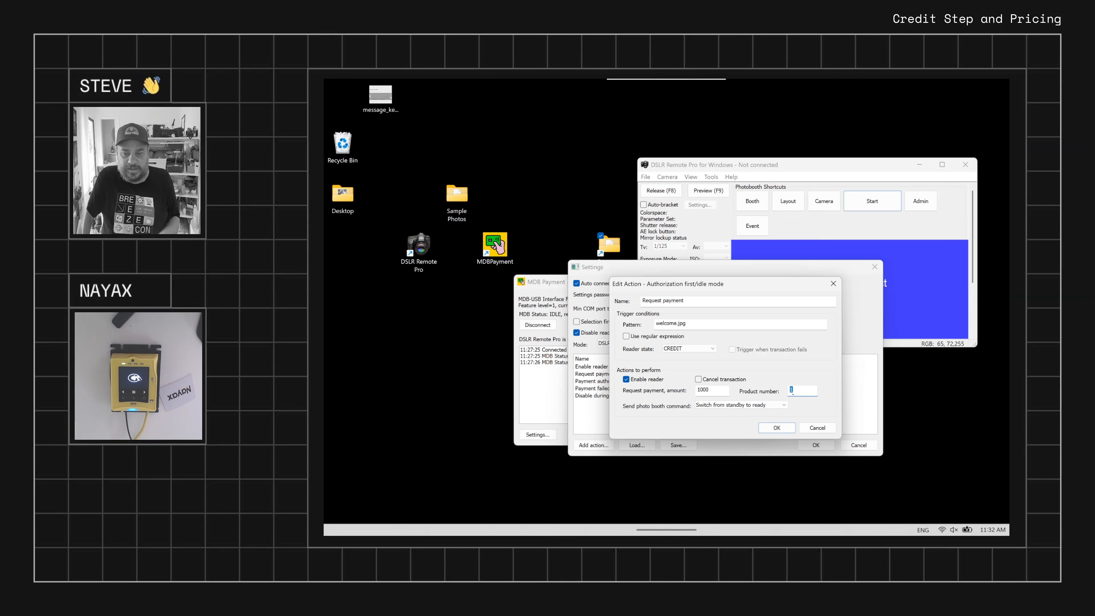
click(800, 391)
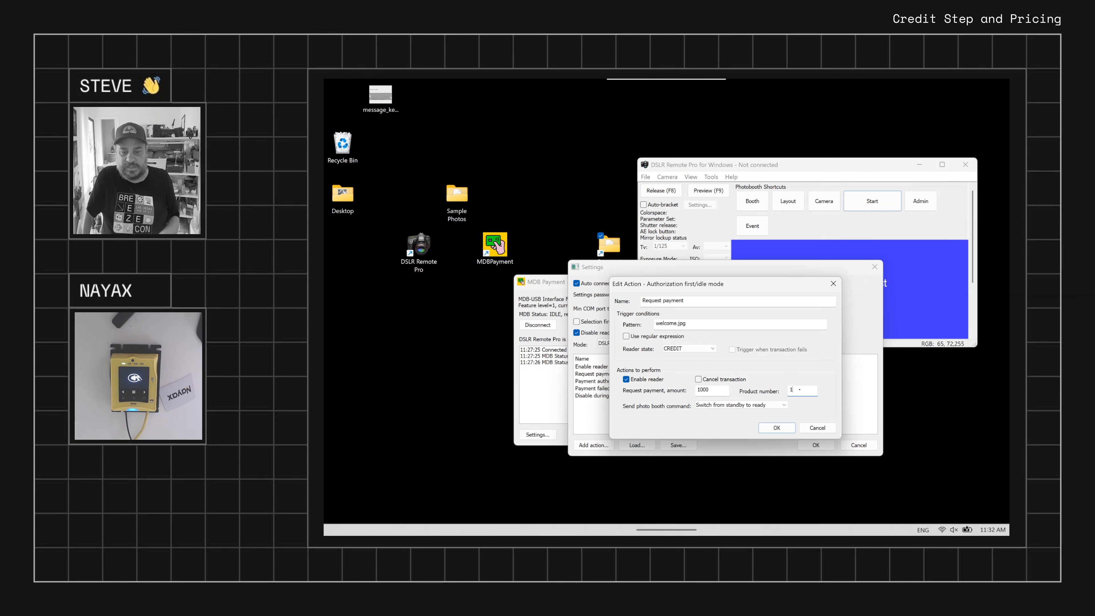
drag(801, 389, 767, 390)
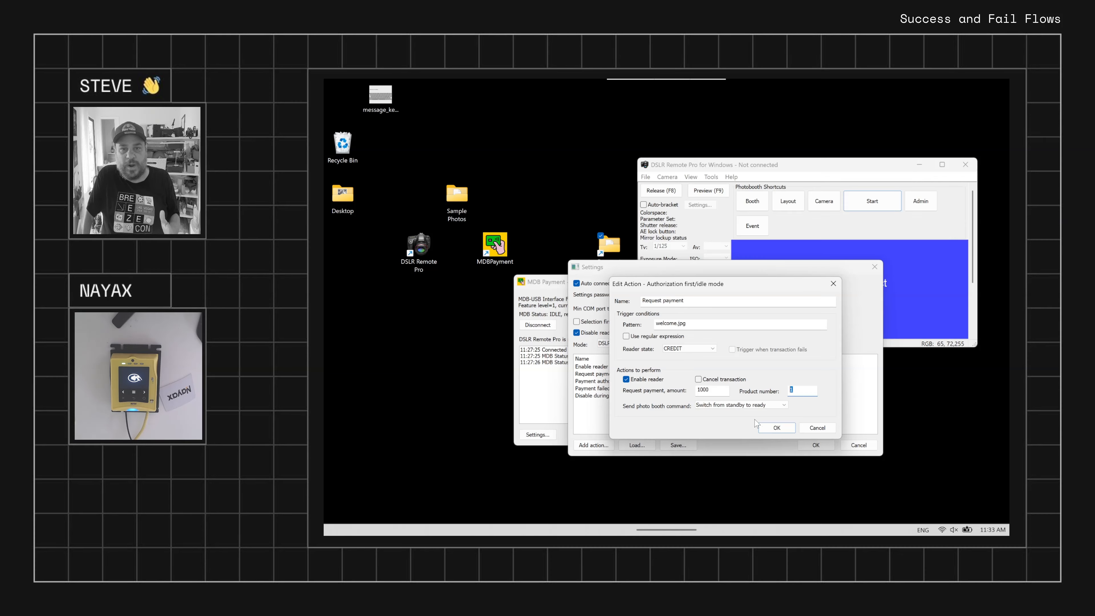
click(772, 427)
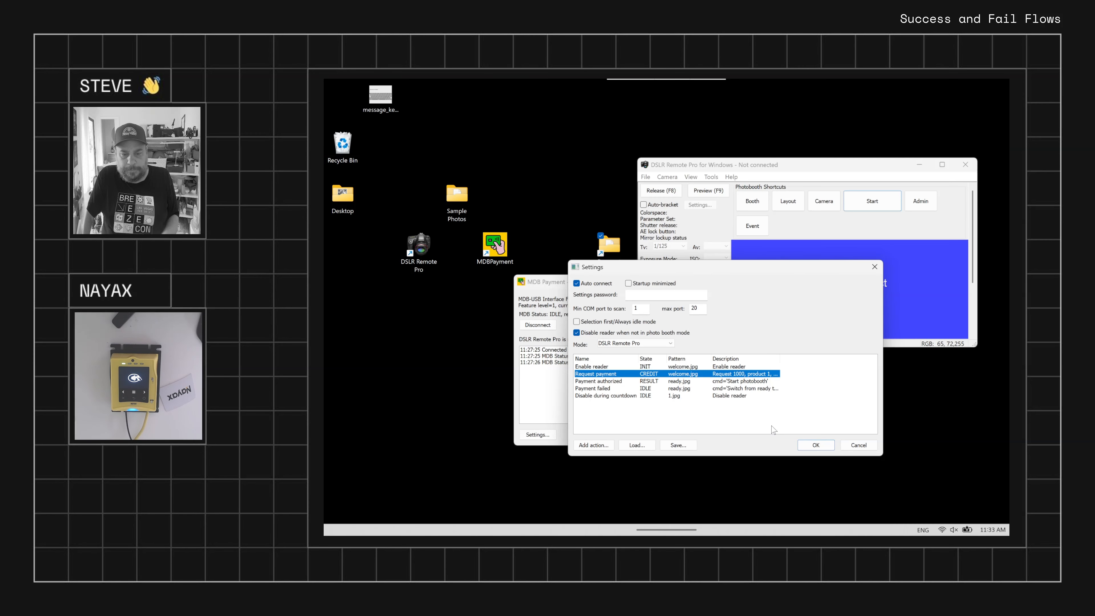
Examine the Payment authorized action's name, pattern, reader state and photo booth command, and close its editor
double_click(683, 383)
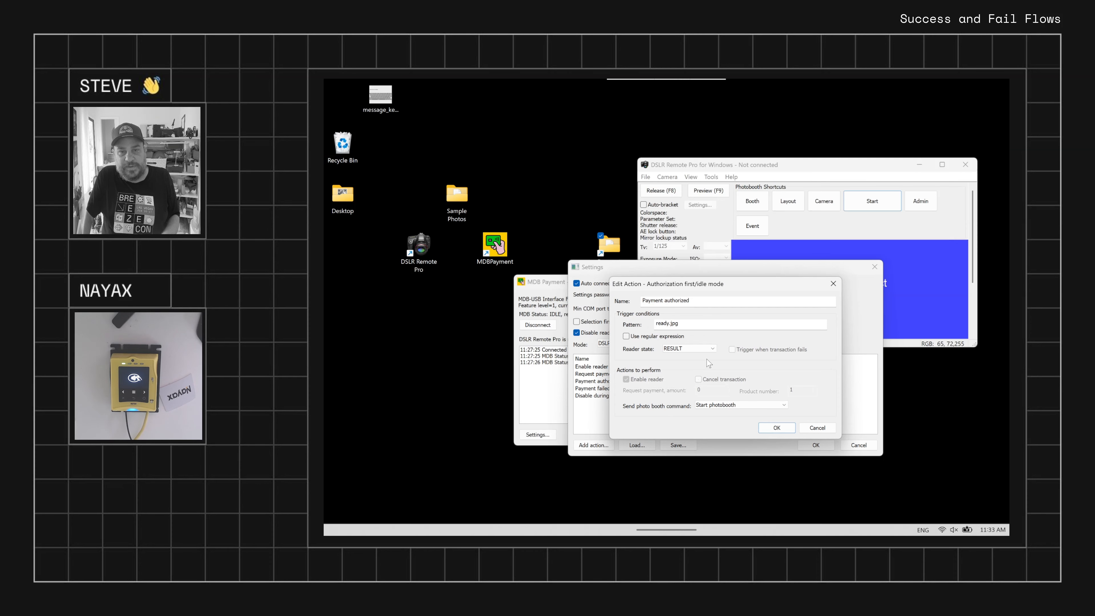
drag(695, 301, 619, 303)
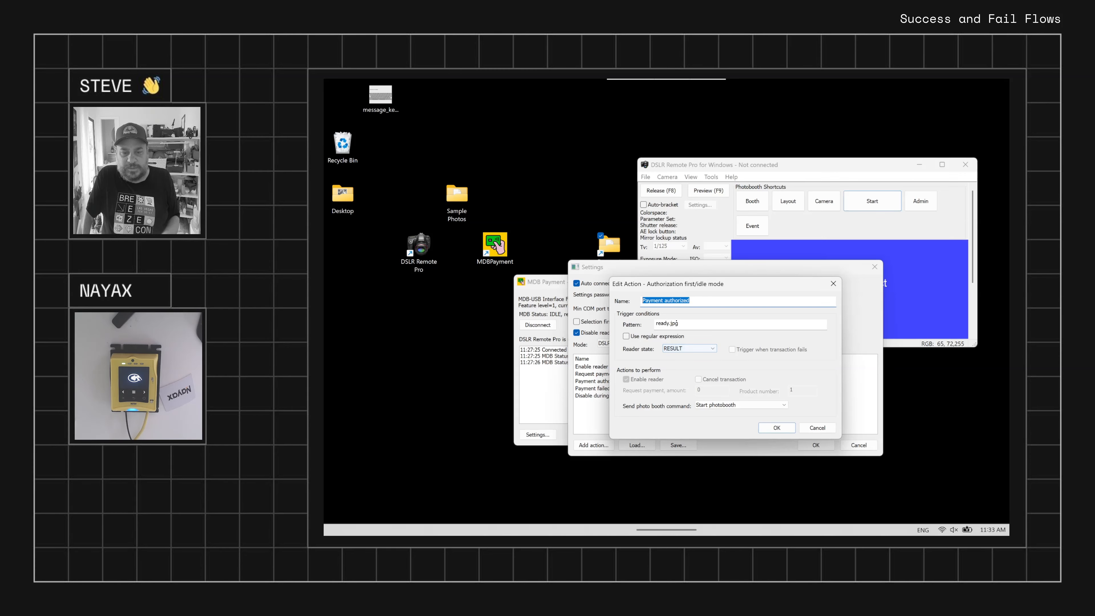
double_click(666, 323)
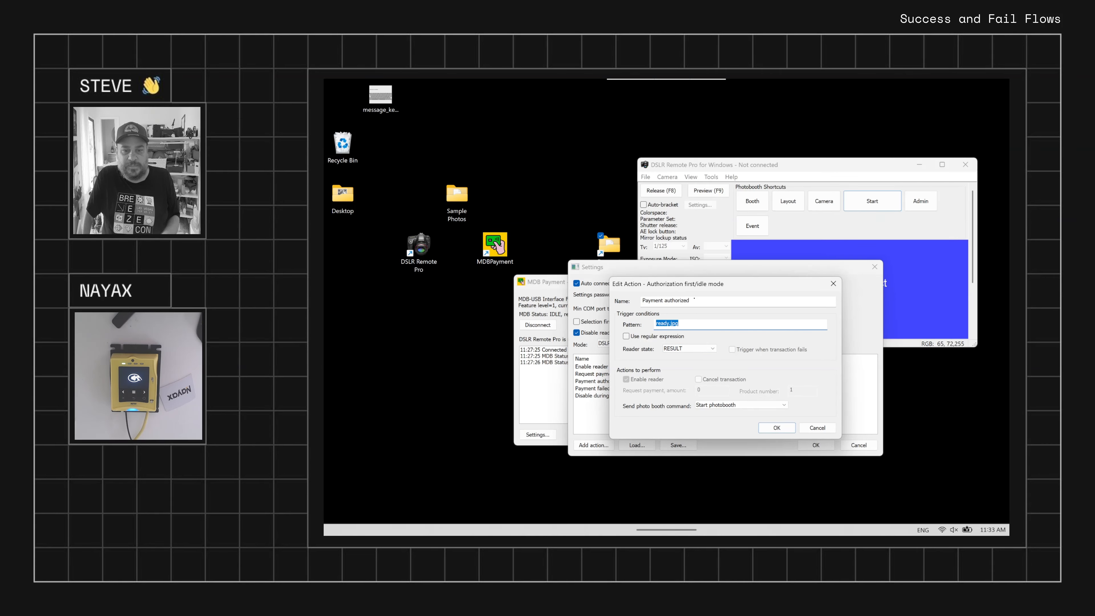
drag(694, 299, 632, 304)
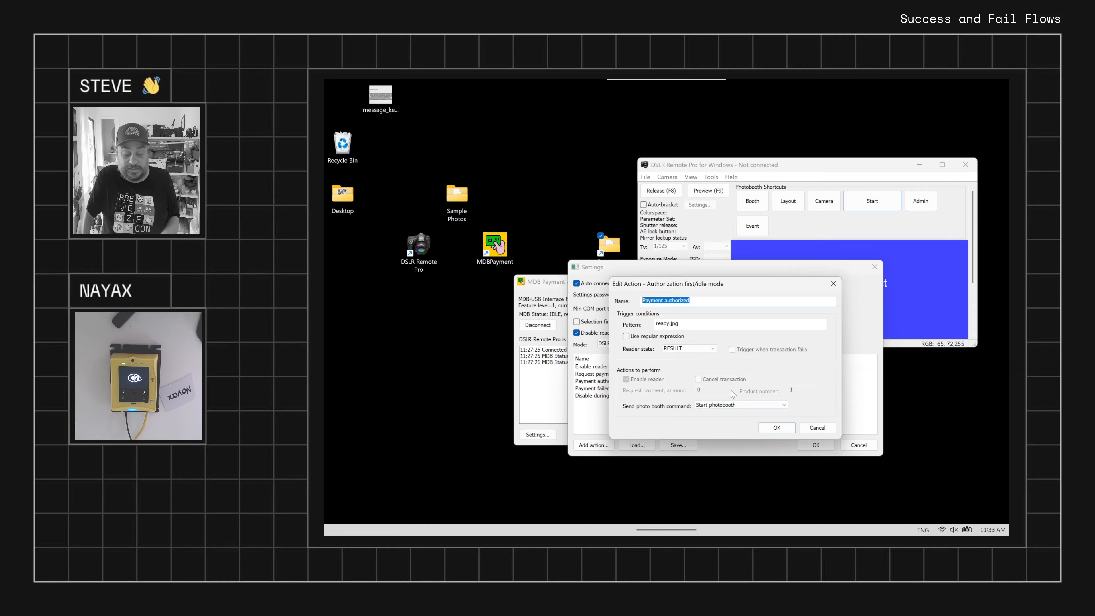
click(777, 427)
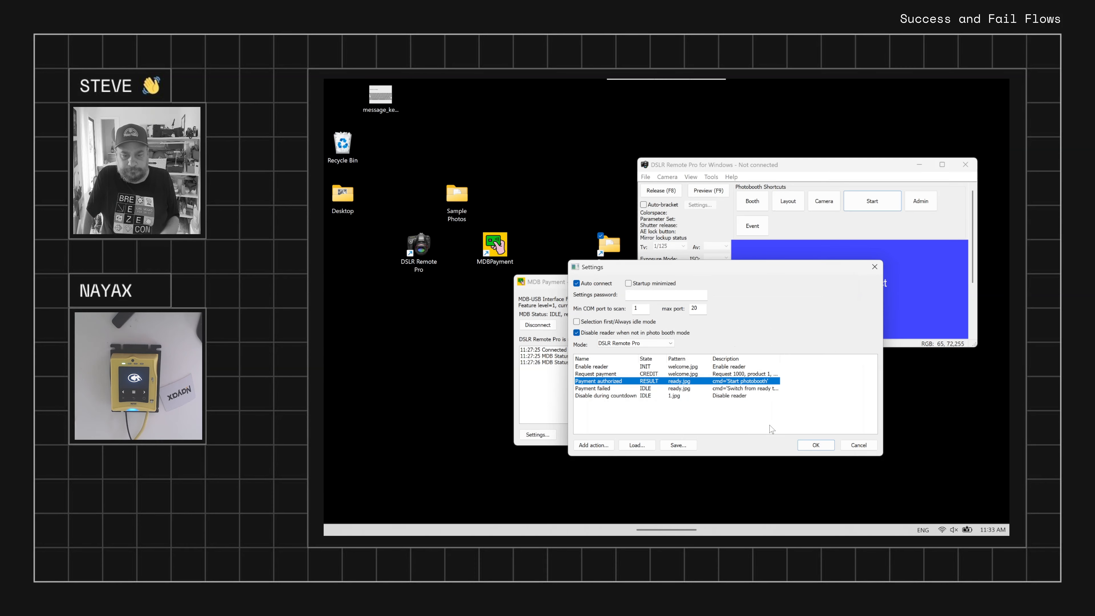
Examine the Payment failed action's trigger pattern, reader state and photo booth command, and close its editor
double_click(683, 389)
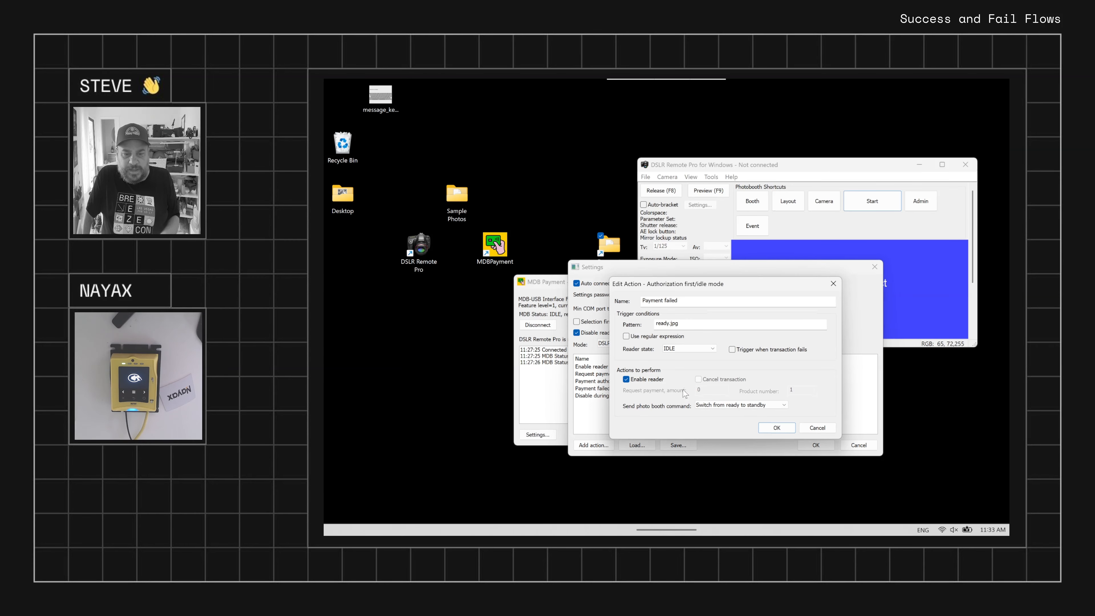
drag(680, 324, 638, 325)
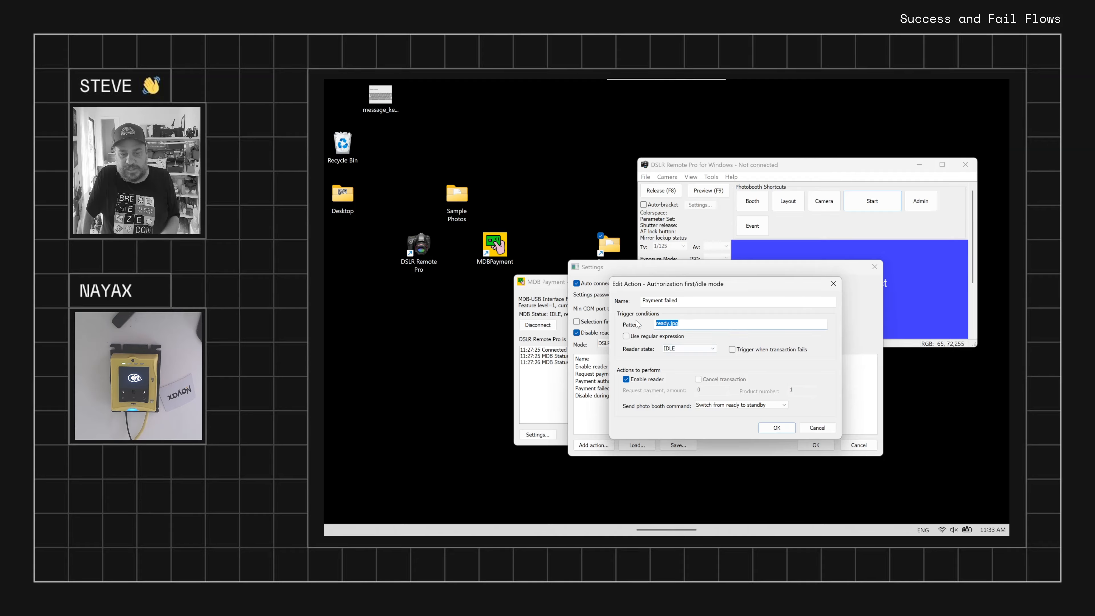
key(shift+Tab)
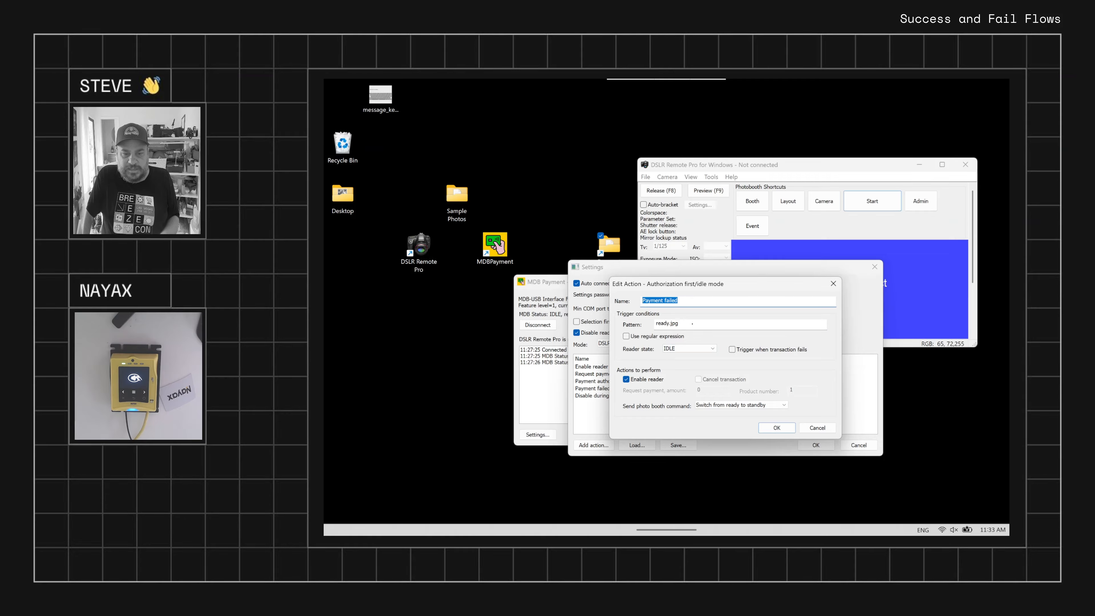
key(Tab)
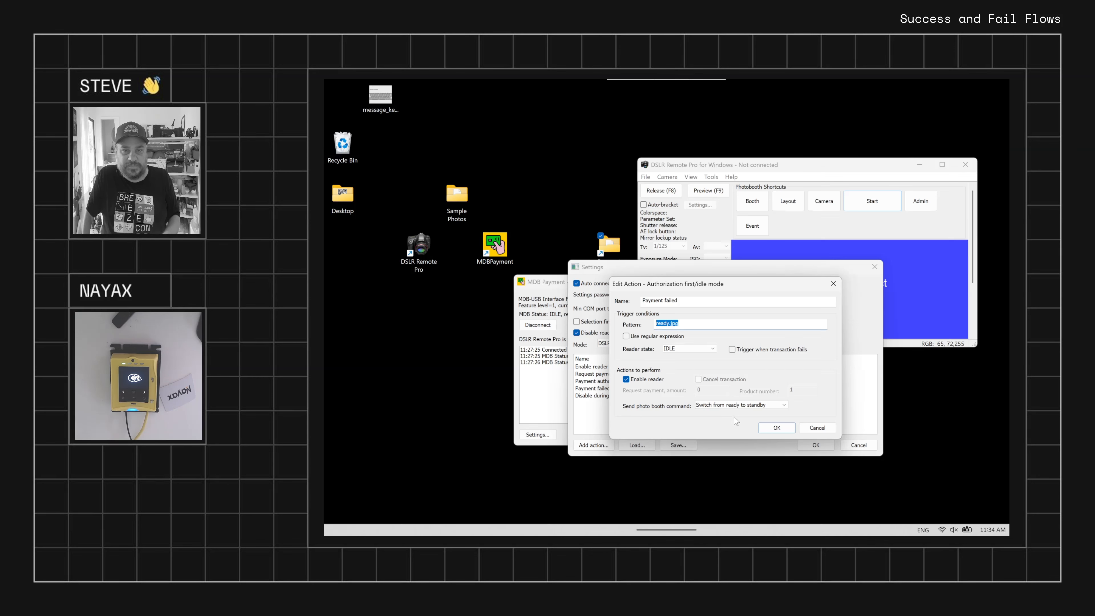
click(776, 428)
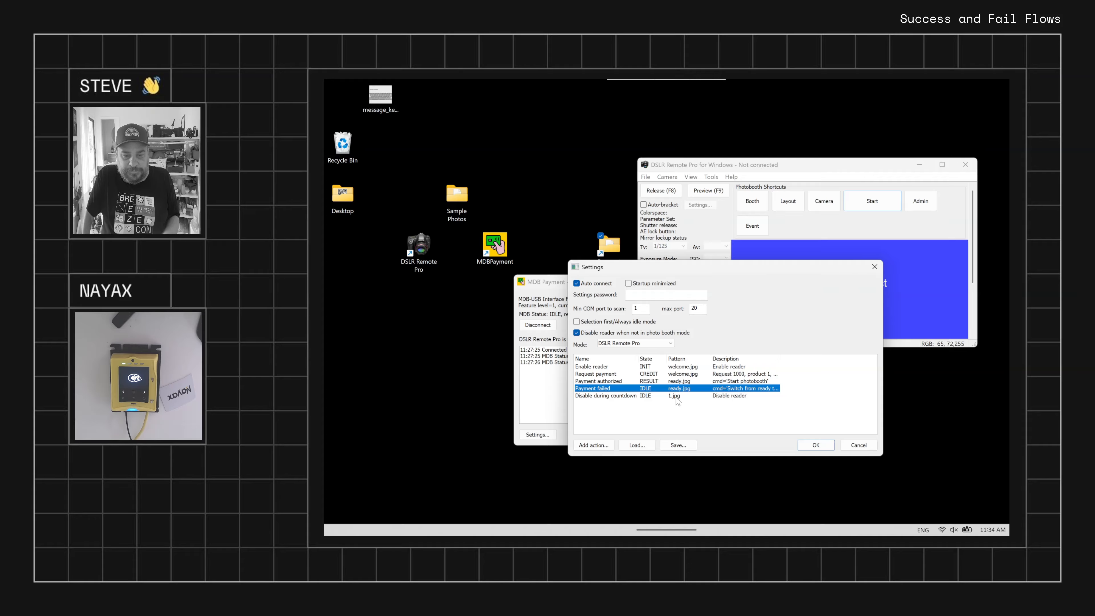
Compare the Disable during countdown action with the Payment failed action by reviewing their triggers and actions to perform
double_click(676, 398)
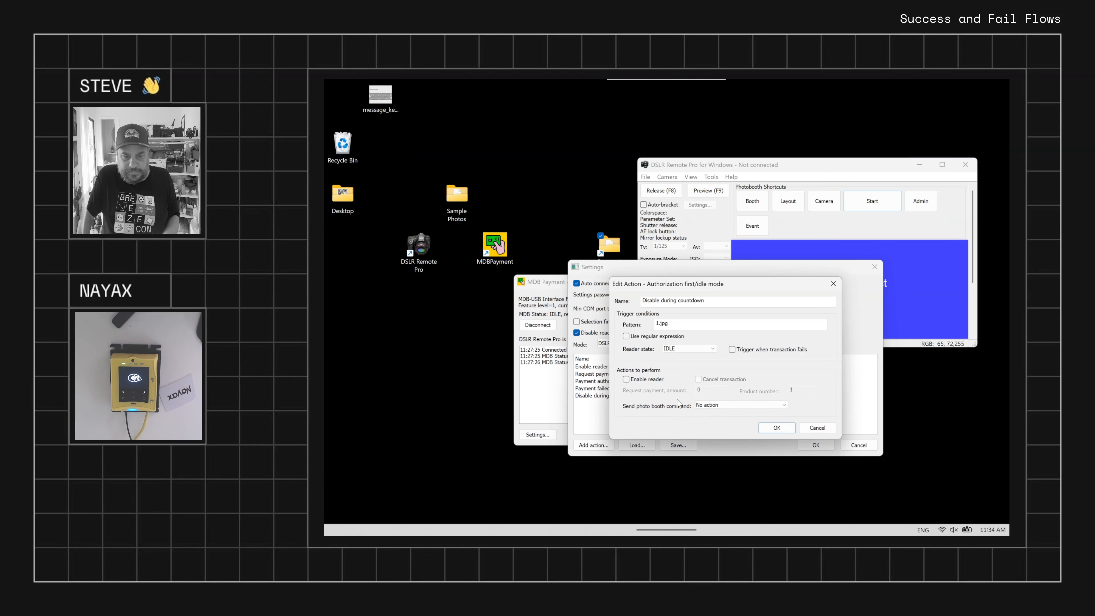
click(811, 429)
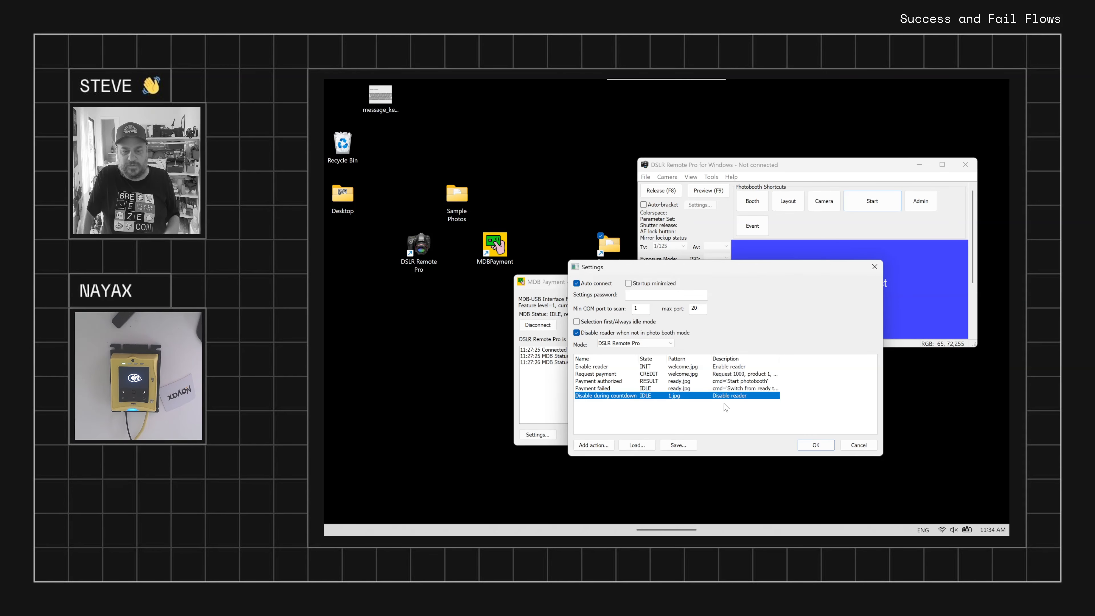
click(685, 390)
double_click(685, 390)
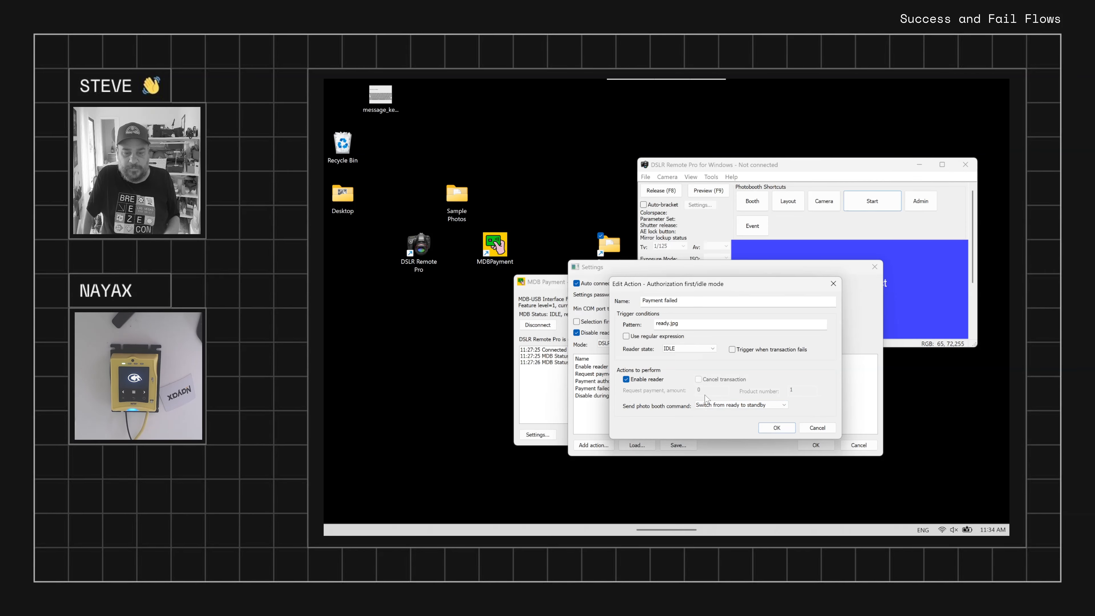
click(776, 427)
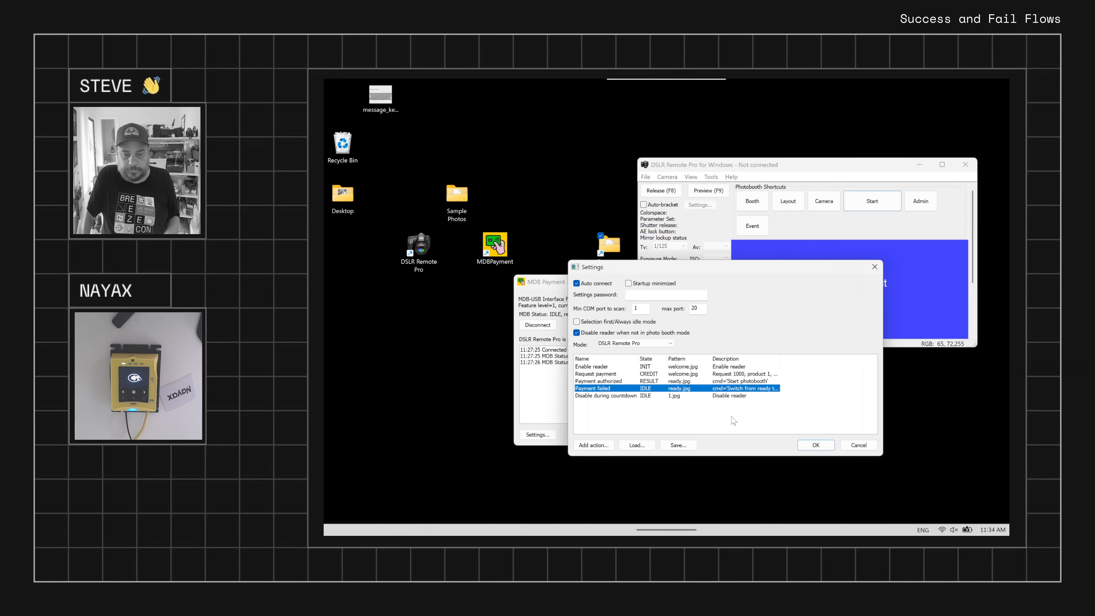
Review the Disable during countdown action once more and apply the MDB Payment settings
double_click(679, 397)
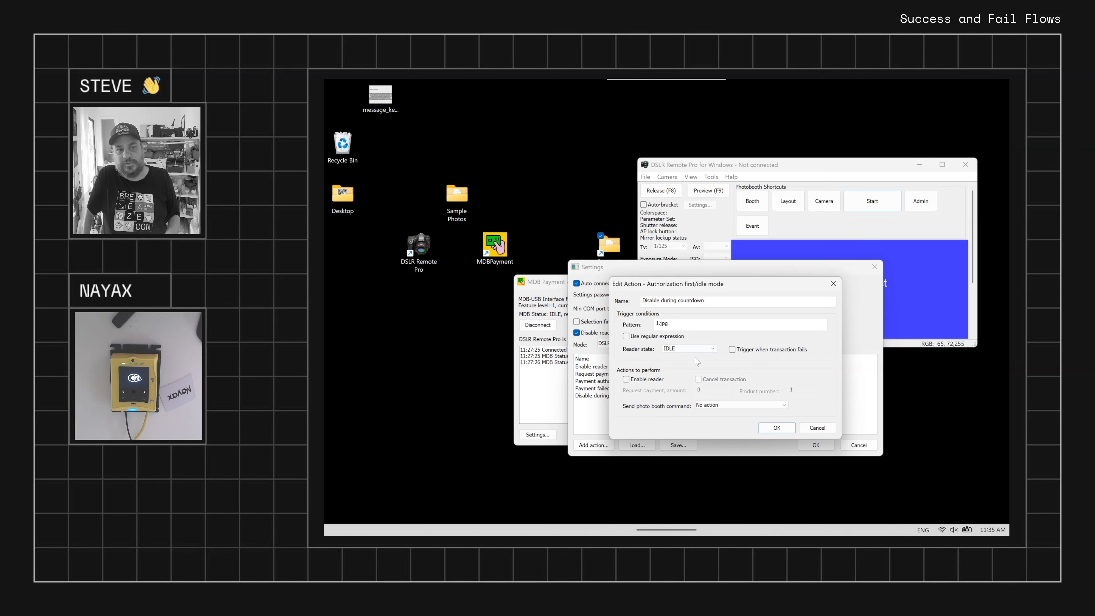
click(777, 428)
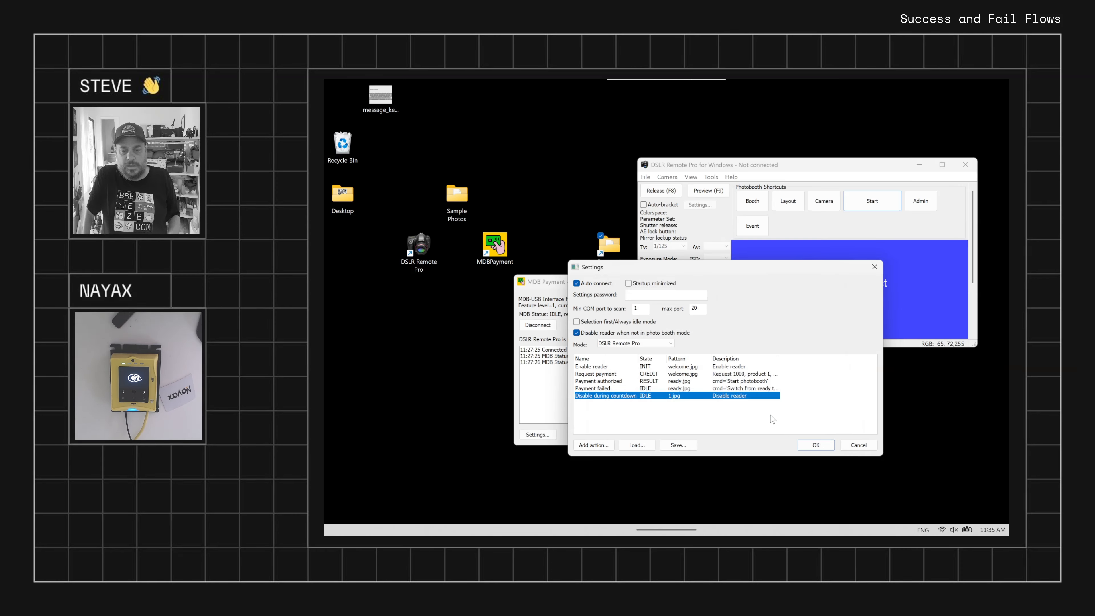
click(823, 447)
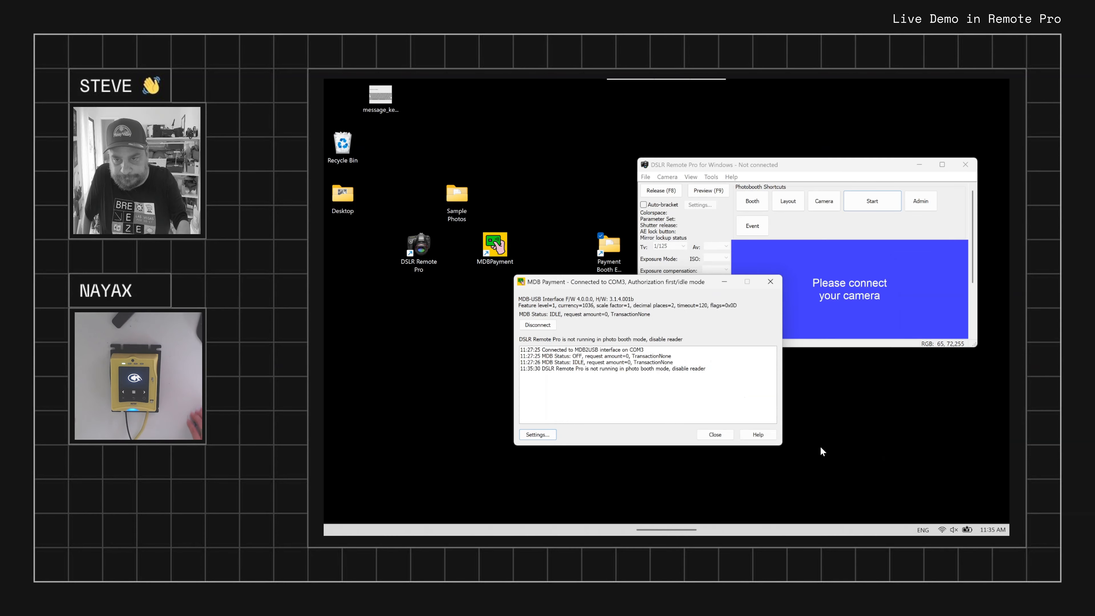
Switch to DSLR Remote Pro and start photo booth mode with the simulated camera
click(873, 222)
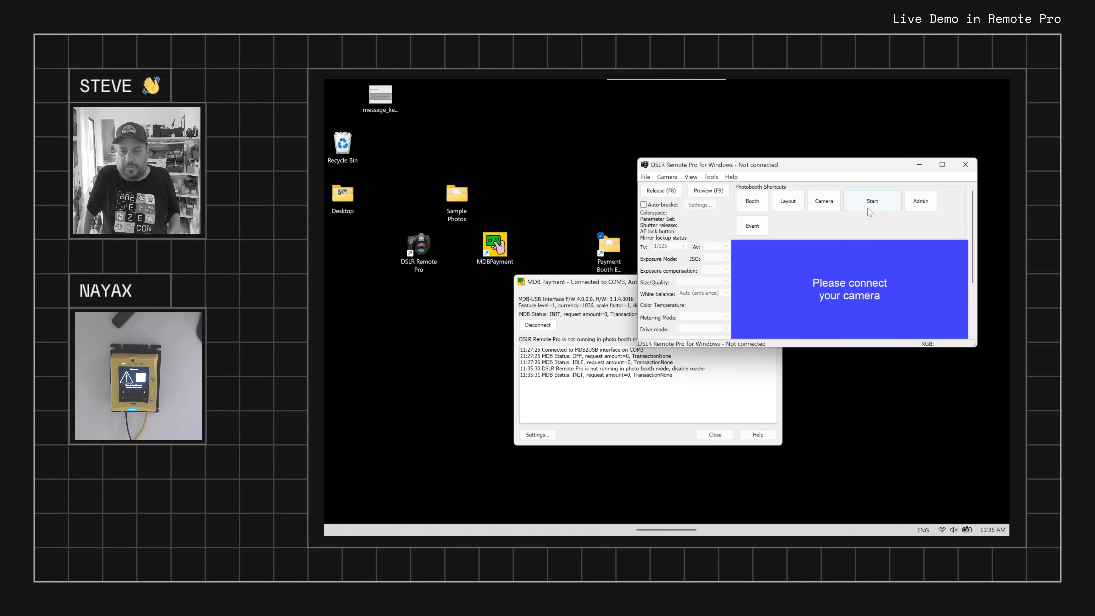
click(868, 207)
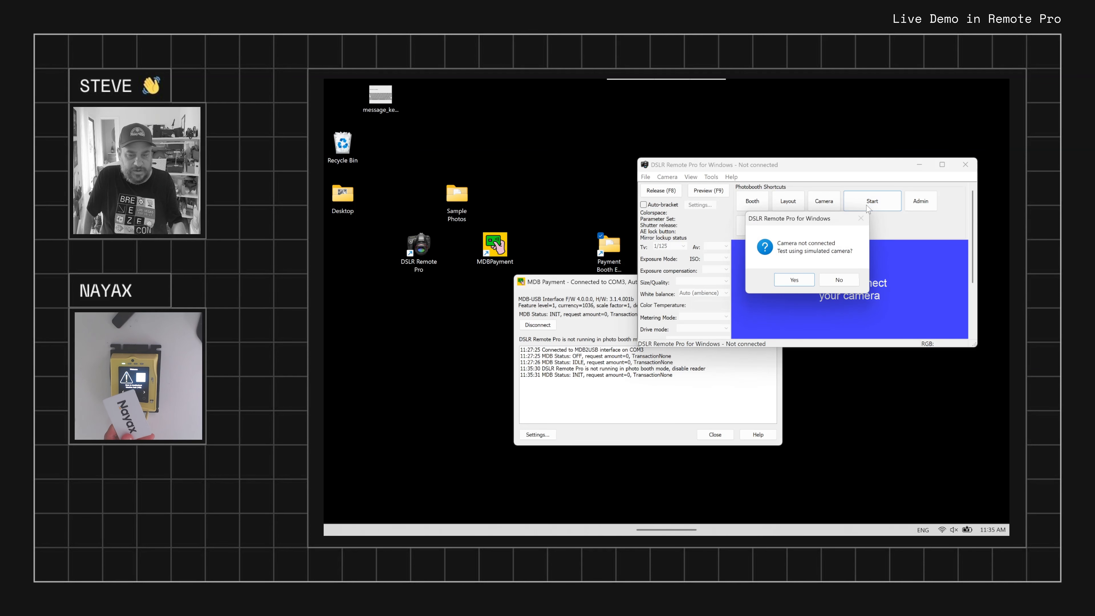
click(803, 279)
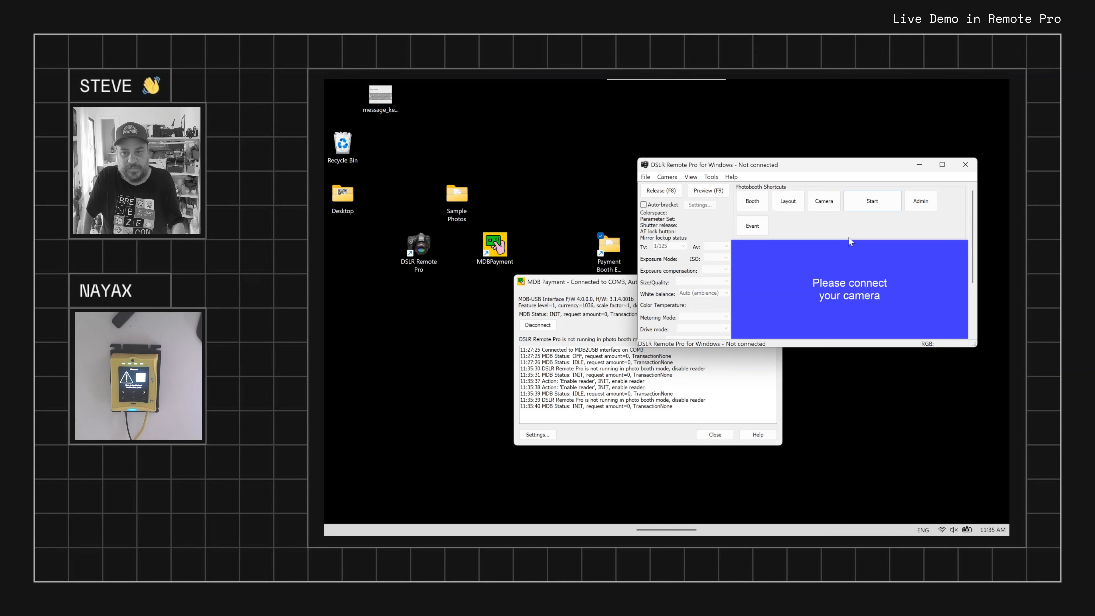
click(878, 203)
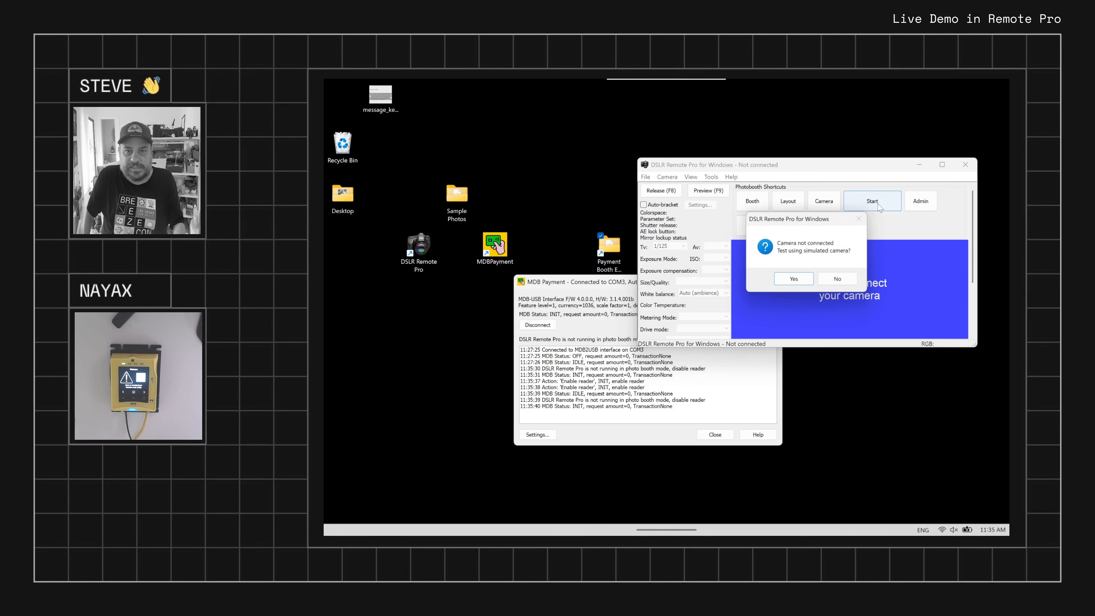
click(803, 285)
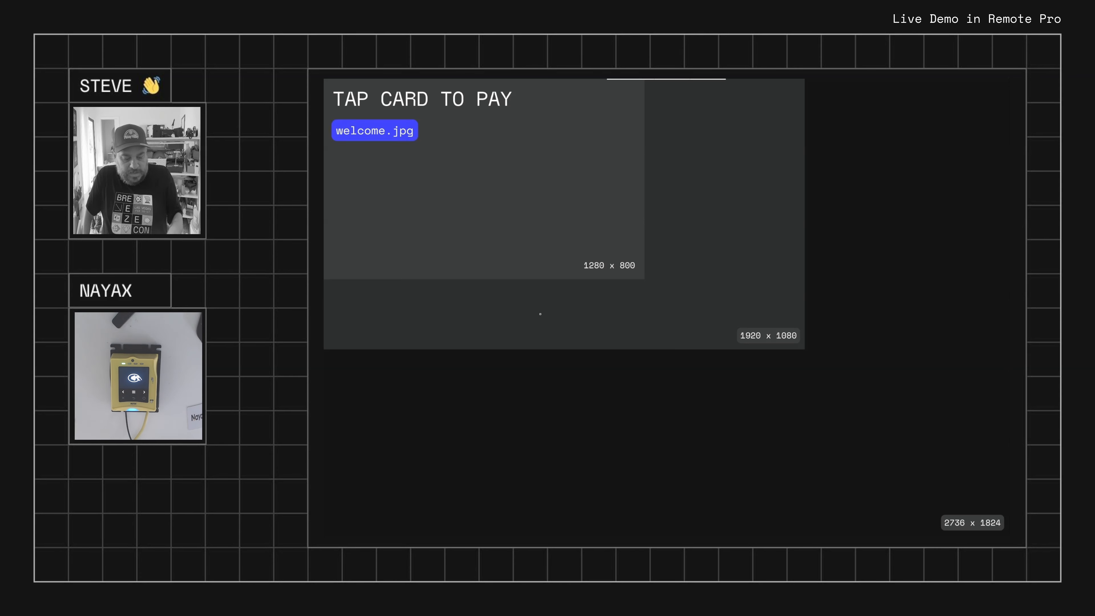
Exit photo booth mode and bring the MDB Payment window in front of DSLR Remote Pro
key(Escape)
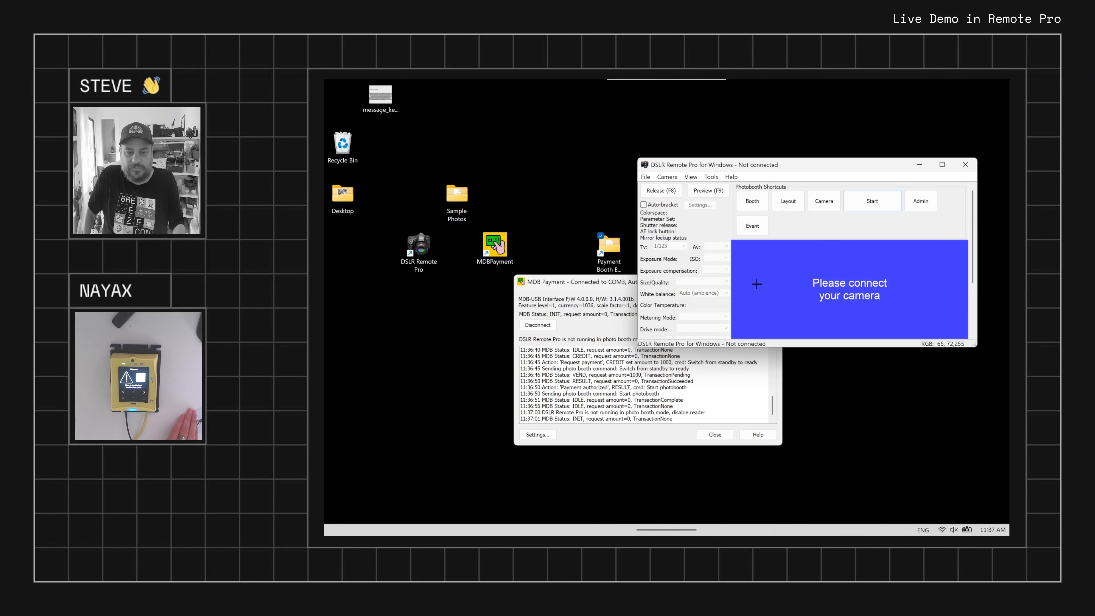
click(621, 287)
drag(623, 286, 620, 287)
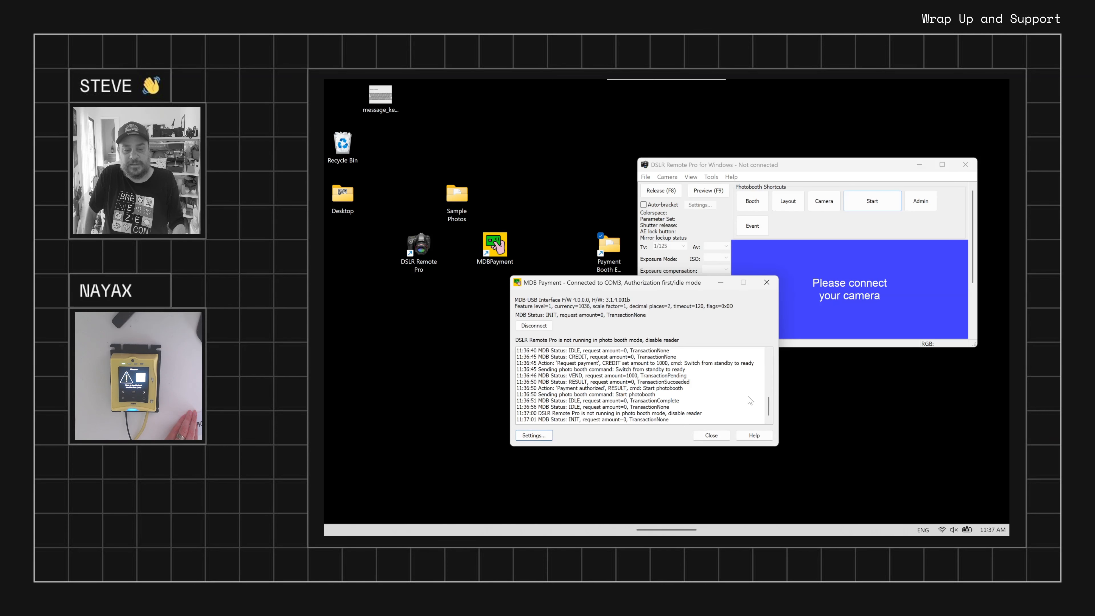
Review the latest MDB Payment log entries and check the log's clear and save-to-file options without applying either
mouse_move(769, 405)
mouse_down()
mouse_move(765, 371)
mouse_move(767, 414)
mouse_up()
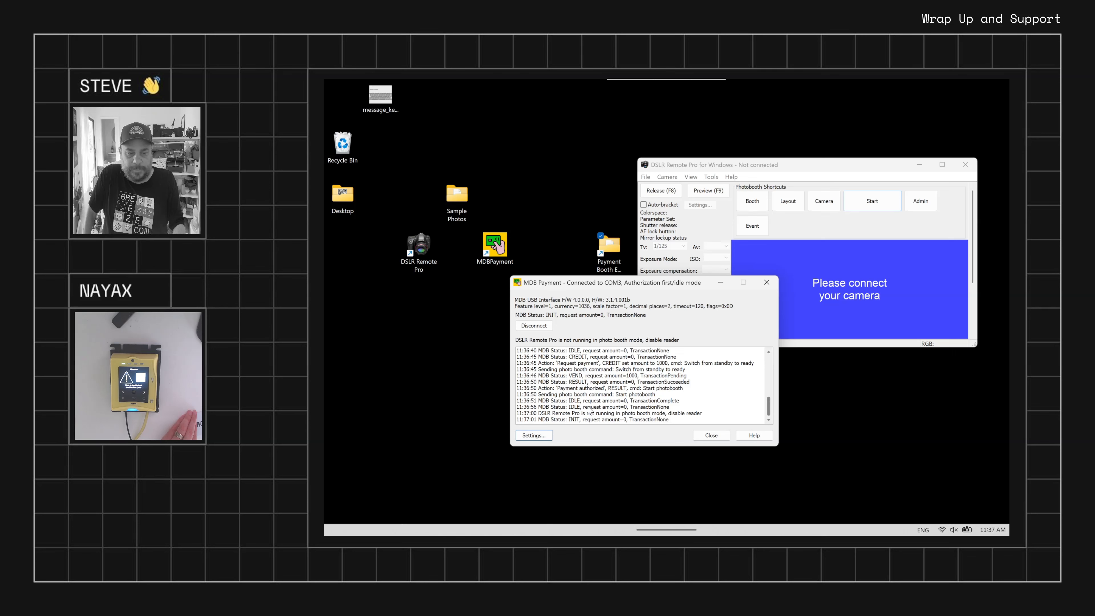
right_click(582, 366)
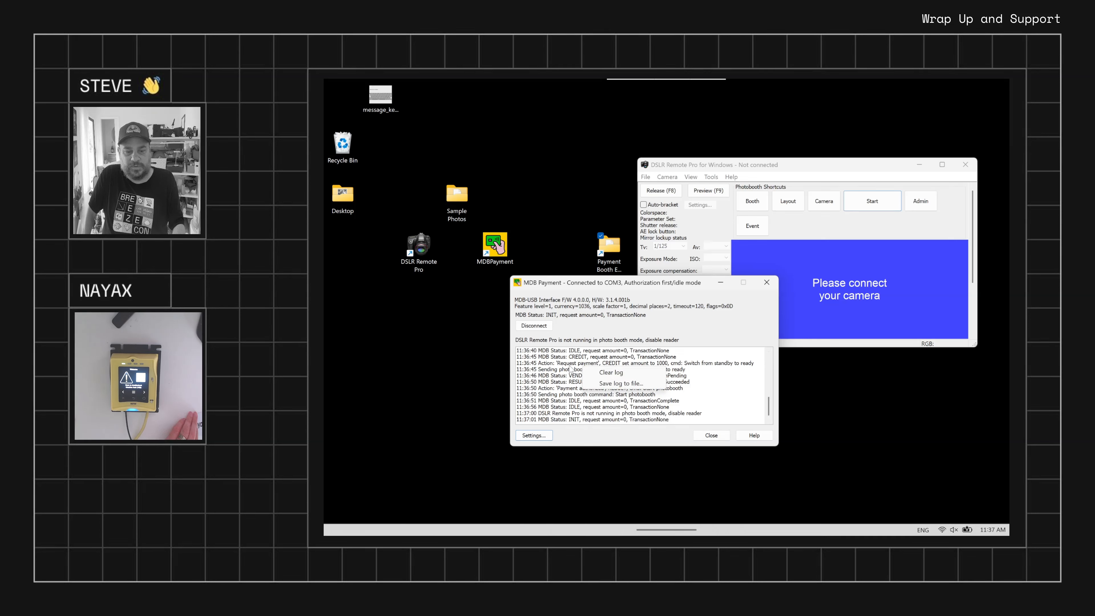
click(643, 403)
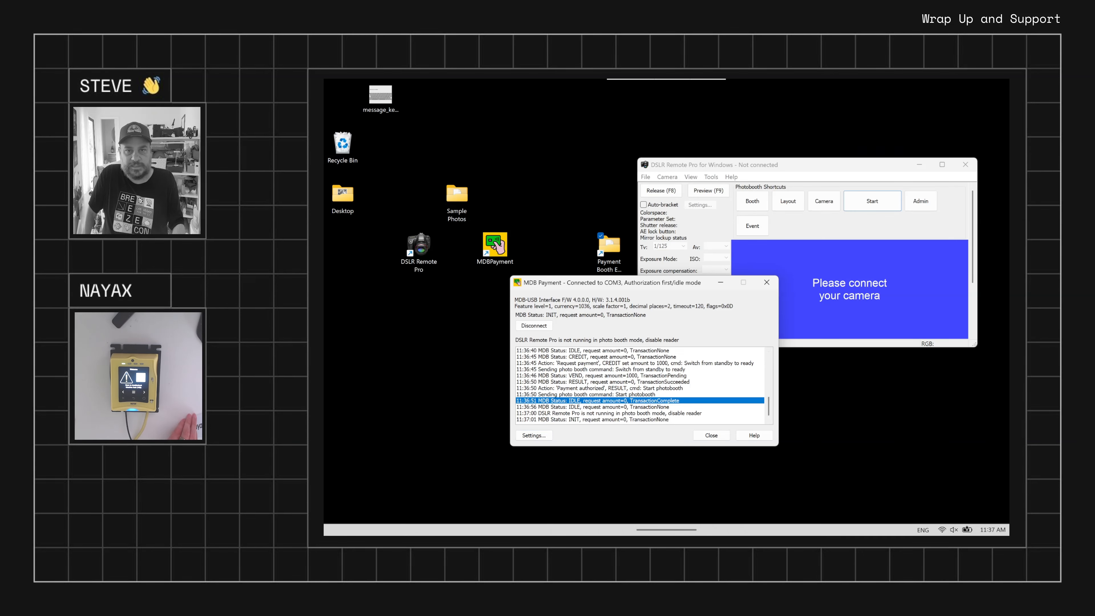
drag(634, 288, 636, 286)
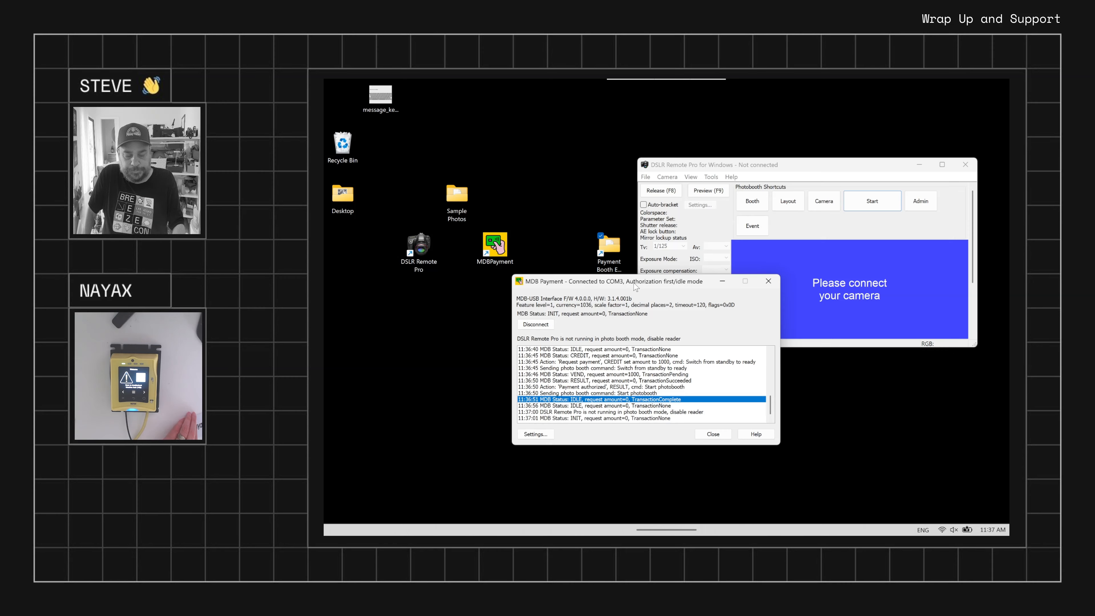